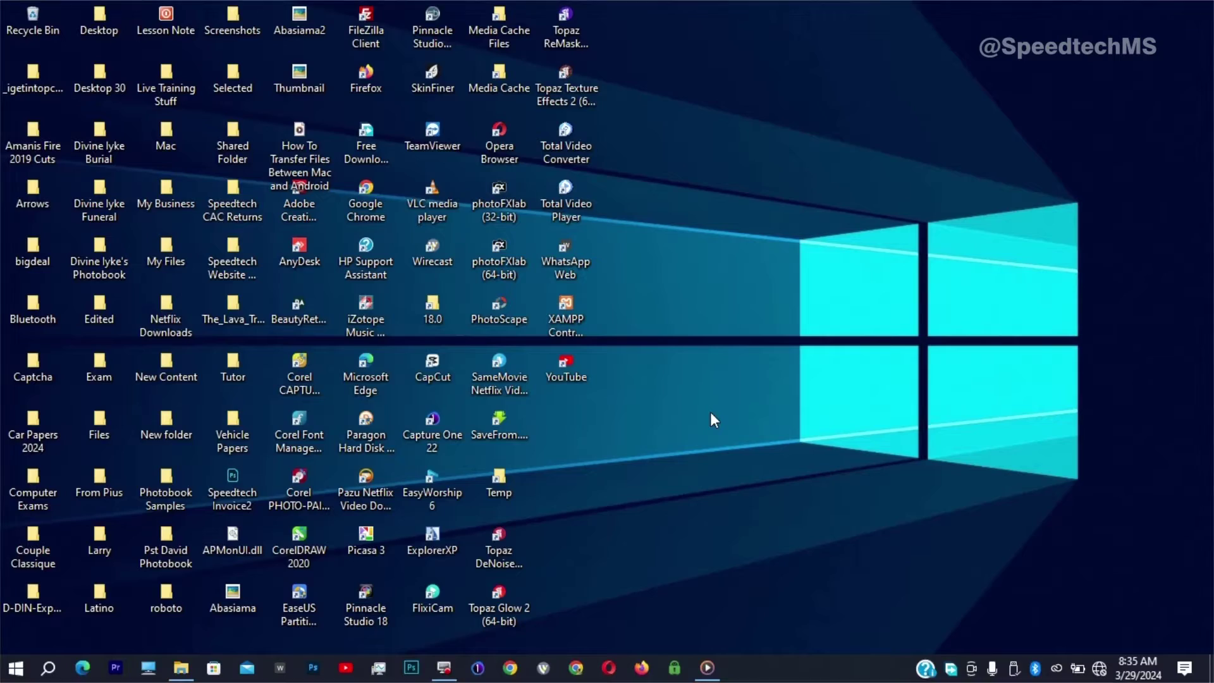
# Open File Explorer, allow file transfer on the Redmi Note 12S, and open its Internal shared storage
pyautogui.press('super+e')
pyautogui.doubleClick(198, 333)
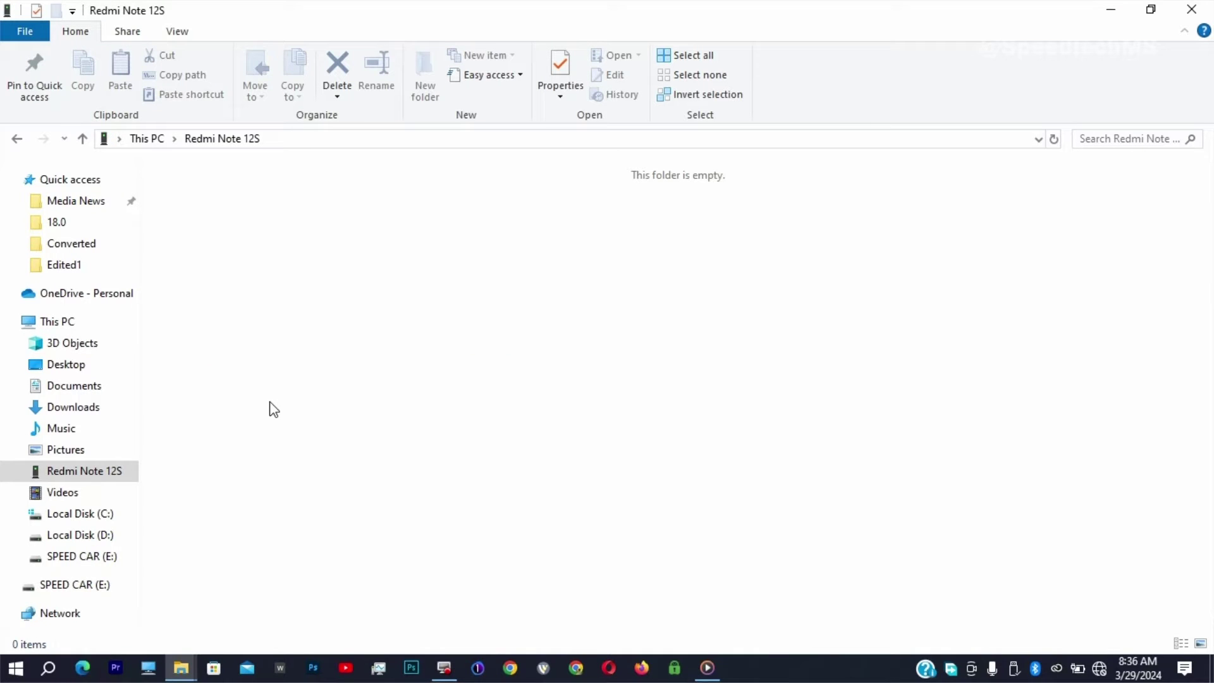
pyautogui.hotkey('alt', 'Left')
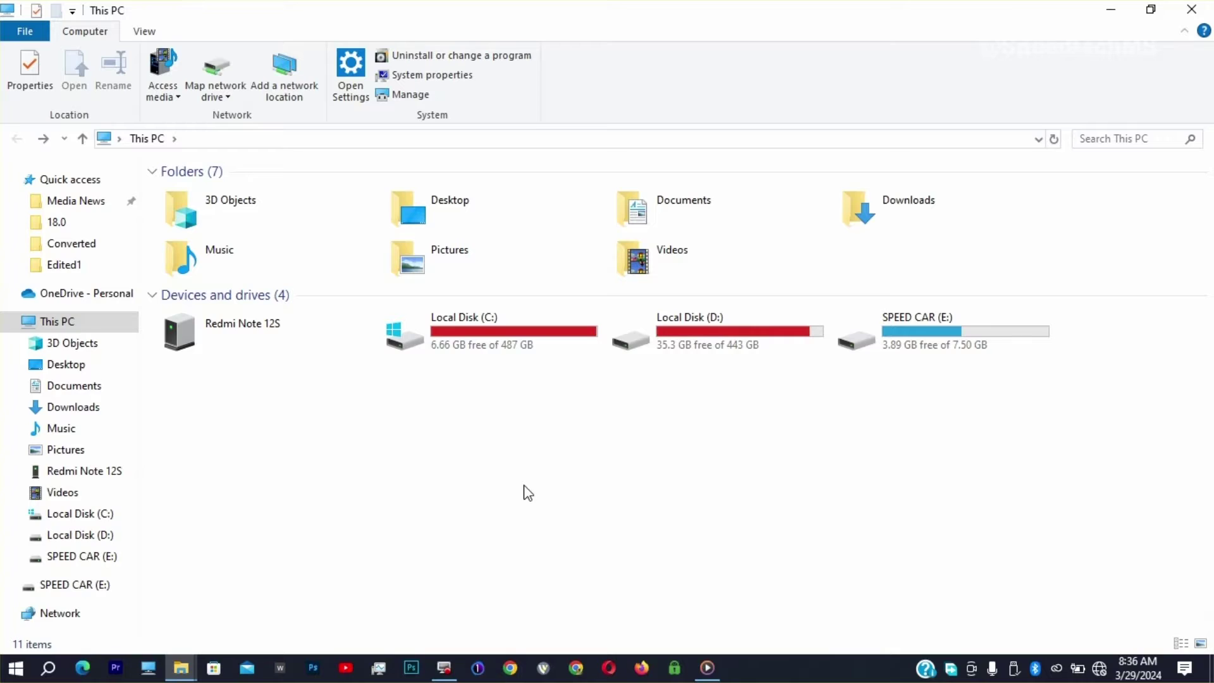
pyautogui.doubleClick(261, 338)
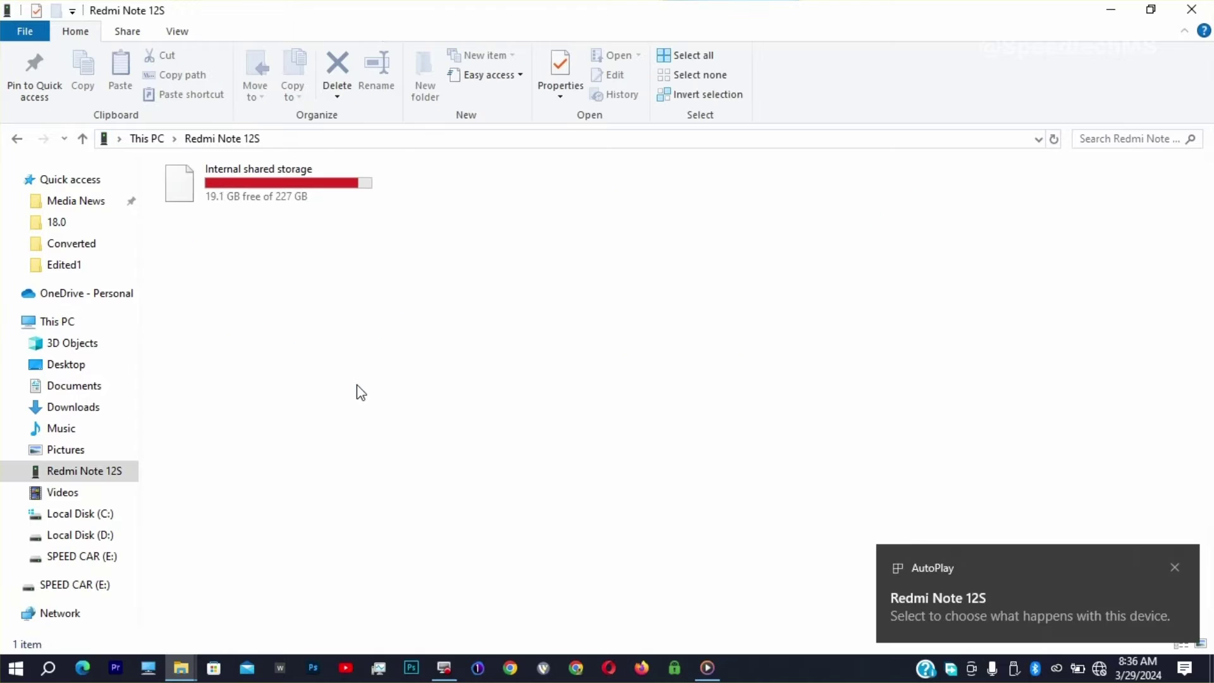
pyautogui.doubleClick(265, 180)
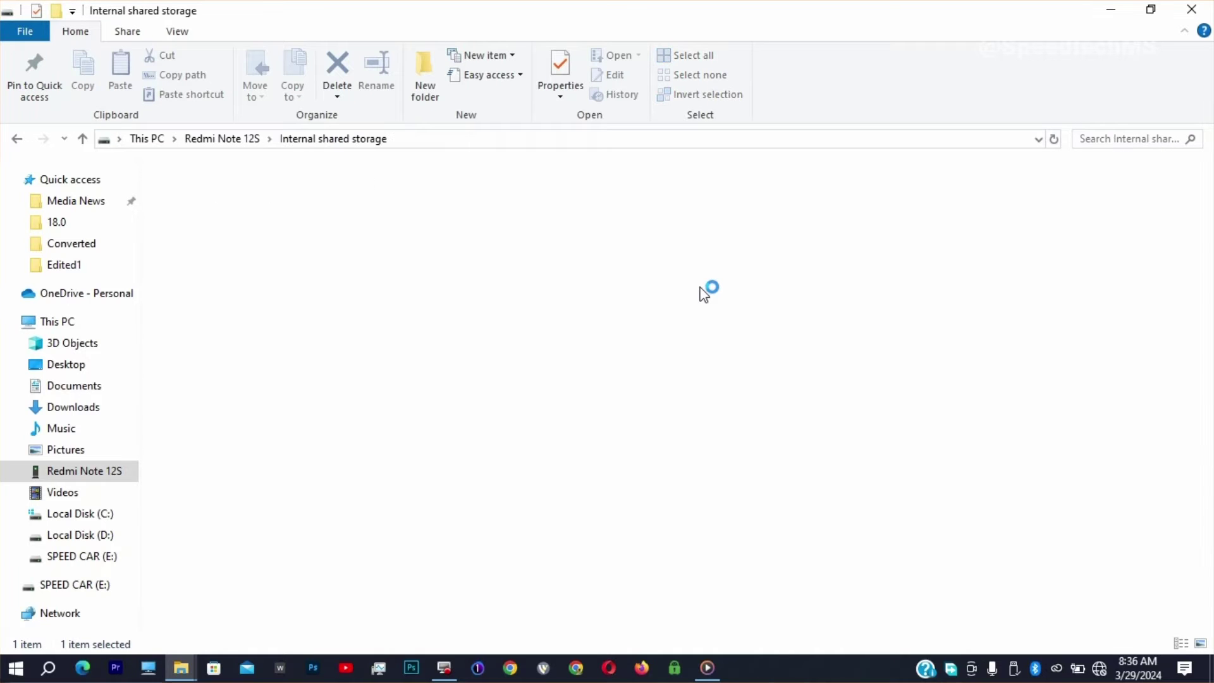
# Open the A Selected folder on the phone's storage to list its 35 items
pyautogui.doubleClick(409, 184)
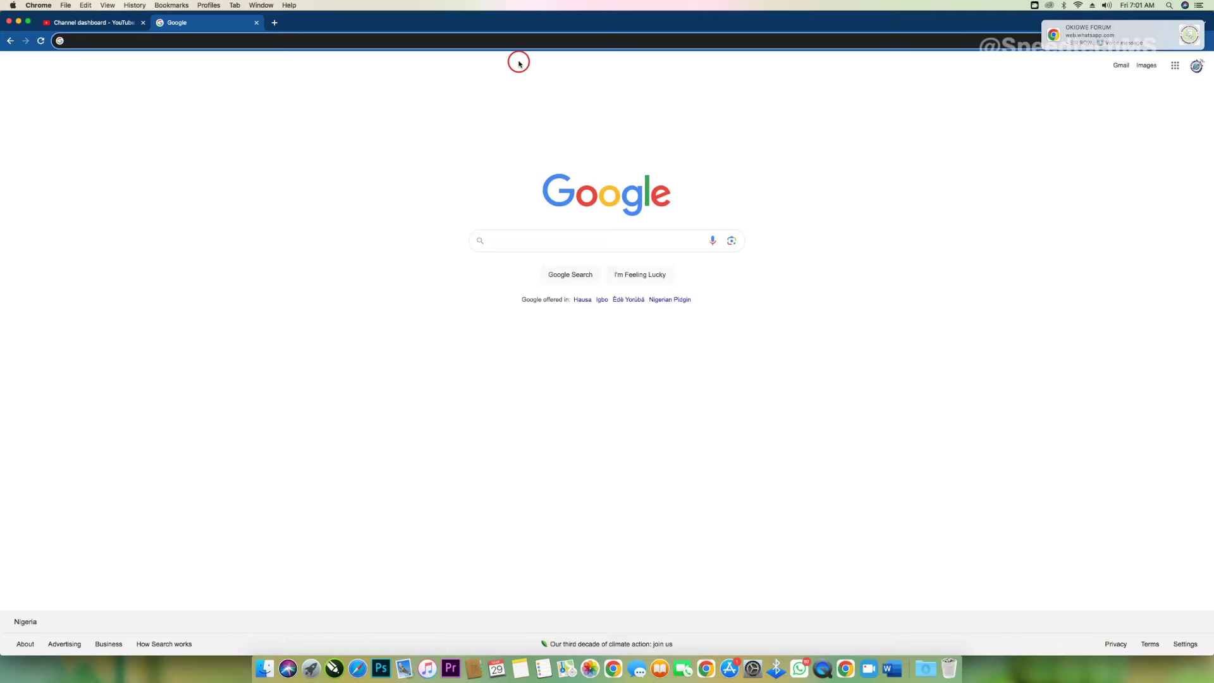
# Download AndroidFileTransfer.dmg (3.5 MB) from android.com/filetransfer and reveal it in the Downloads folder
pyautogui.write('android.com/filetransfer/')
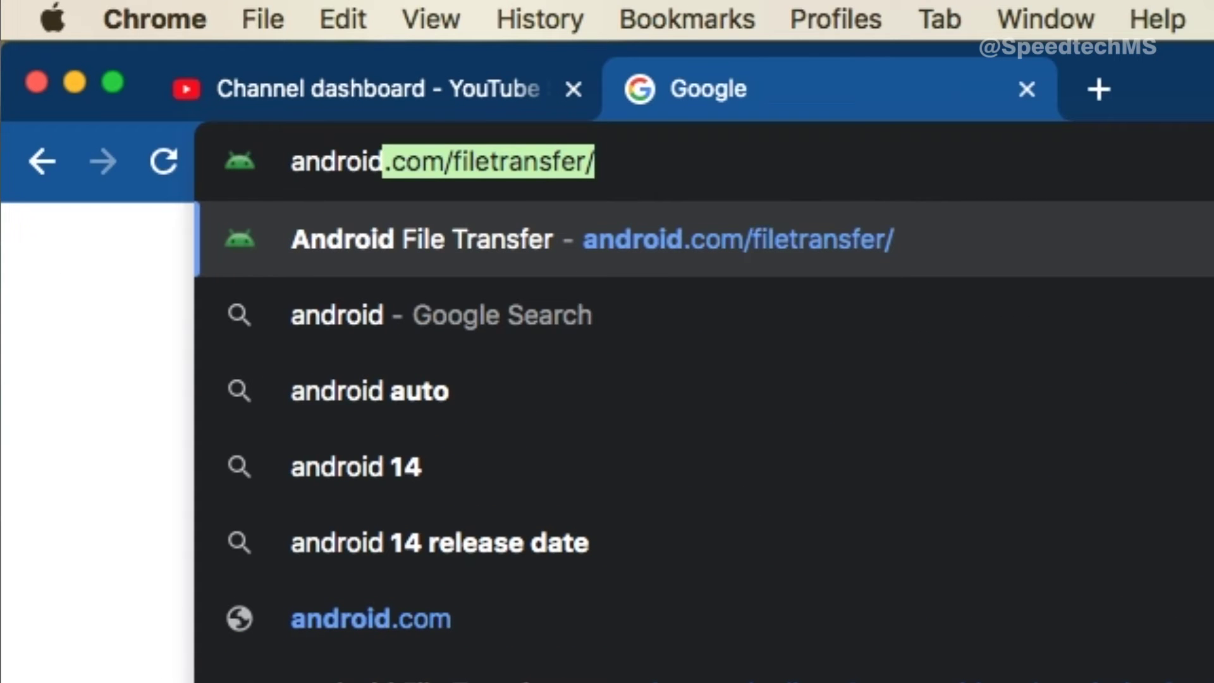
pyautogui.press('Return')
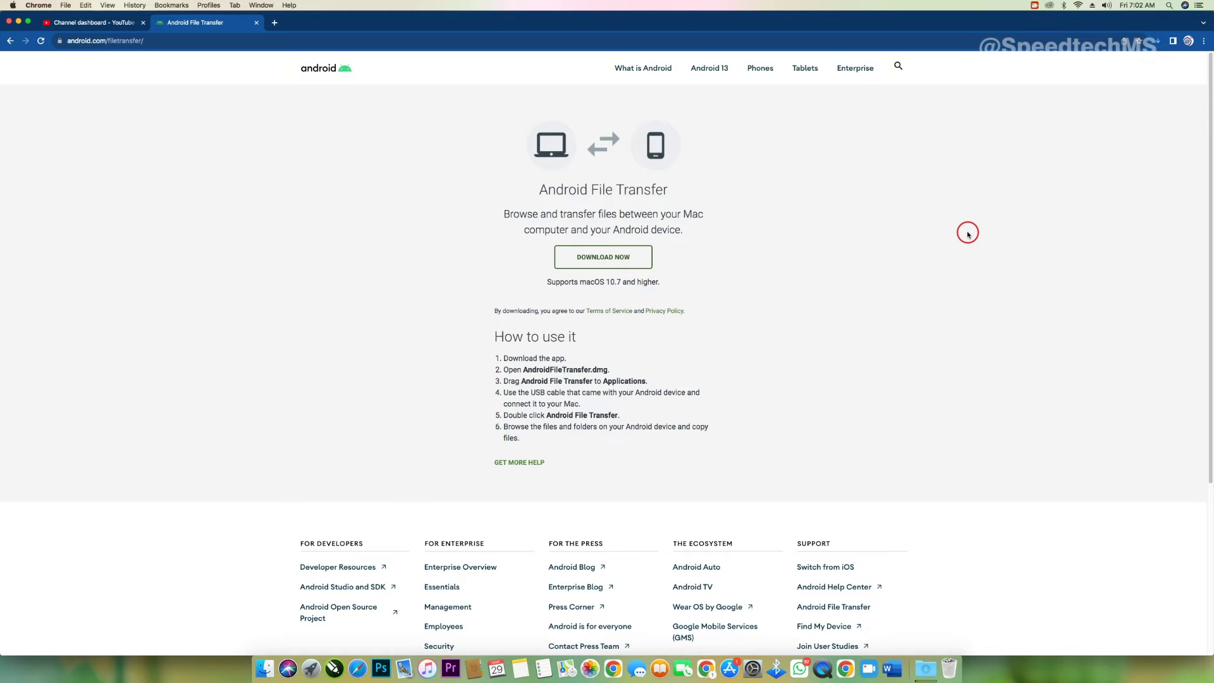
pyautogui.click(1161, 43)
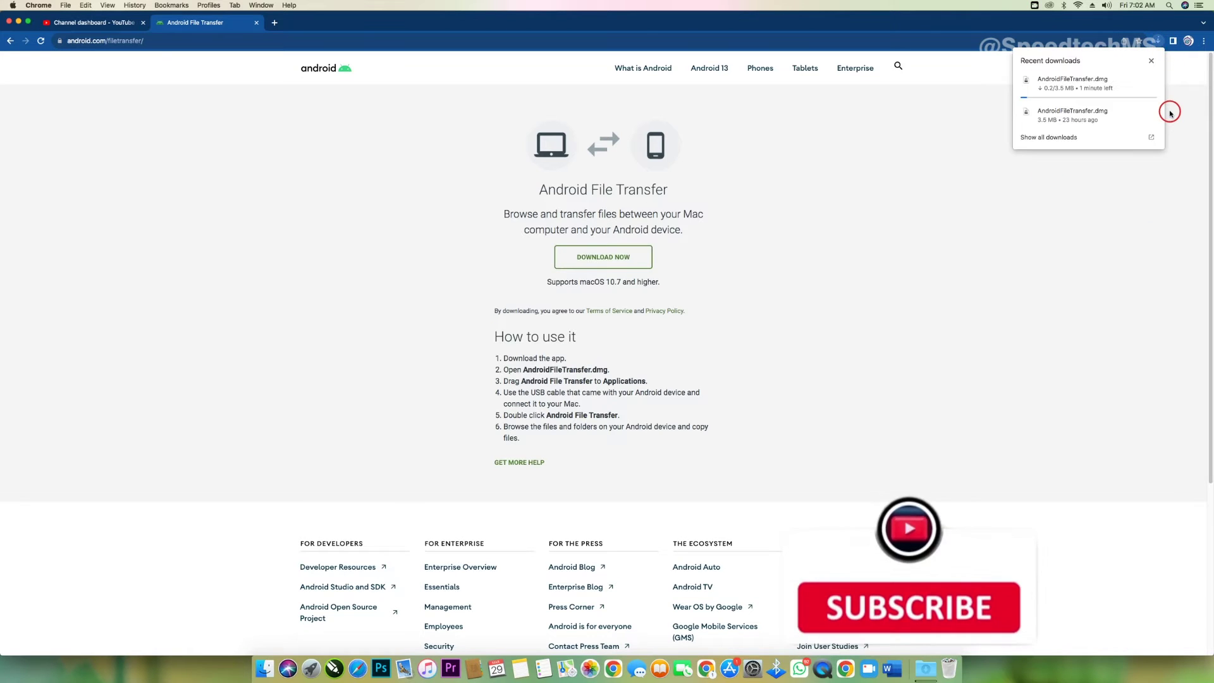
pyautogui.click(1087, 247)
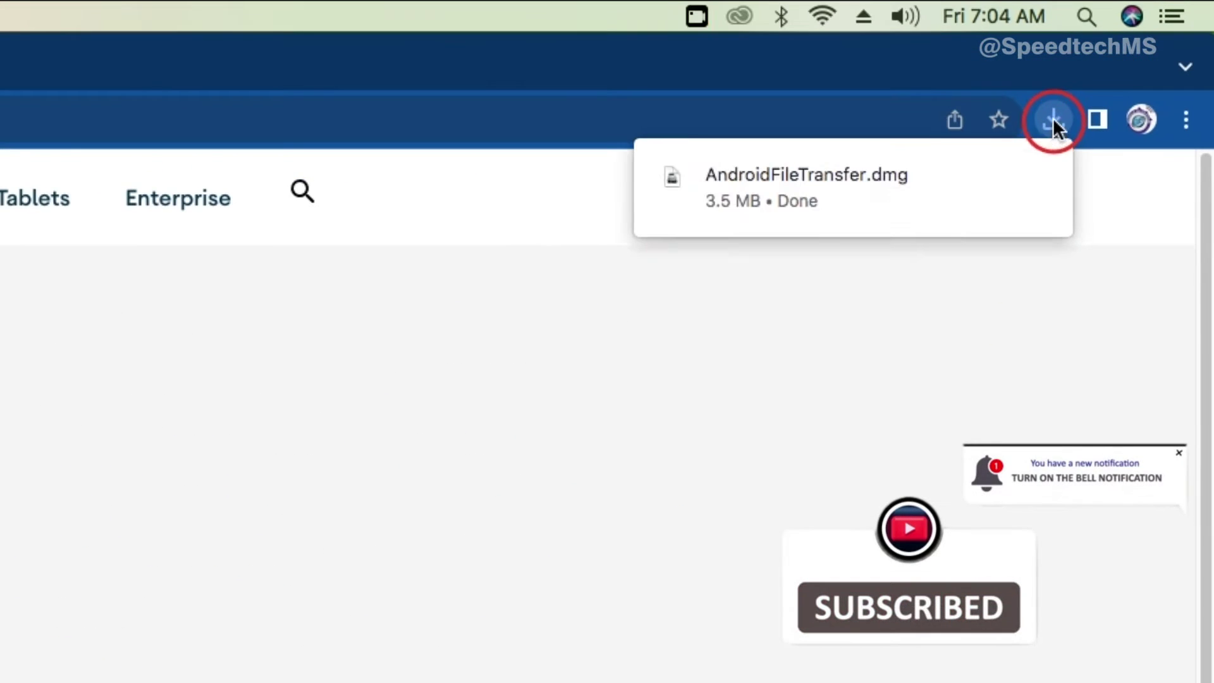
pyautogui.click(1157, 40)
pyautogui.click(1053, 119)
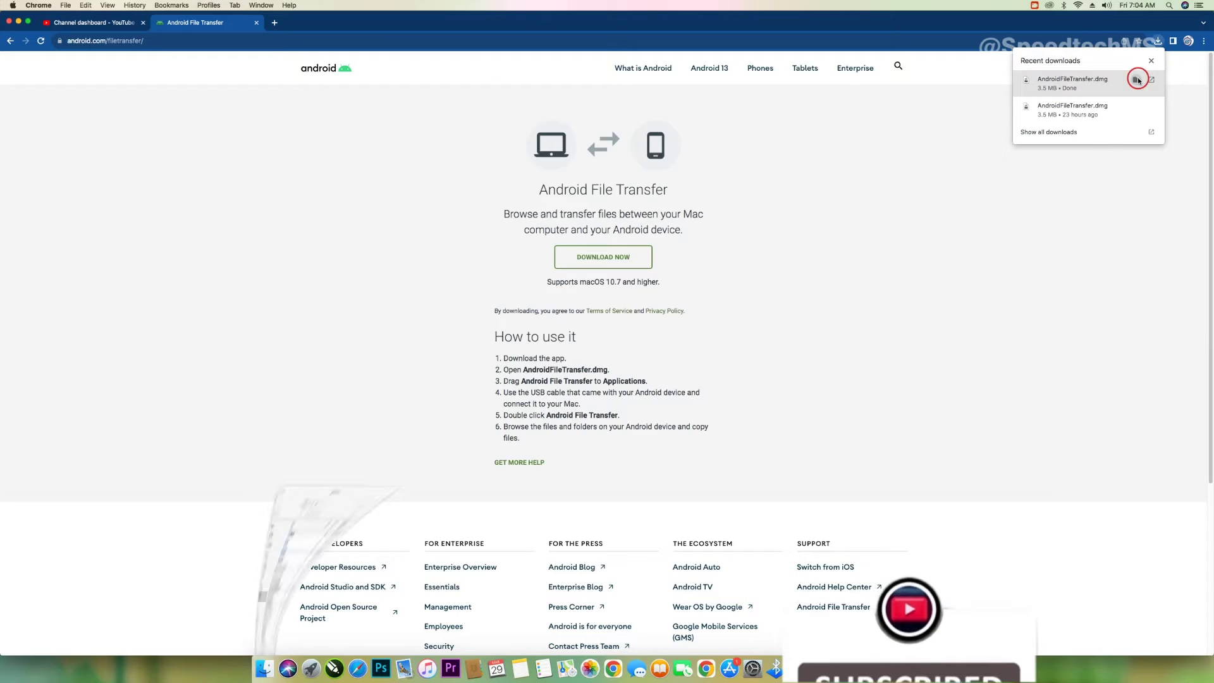
pyautogui.click(1138, 80)
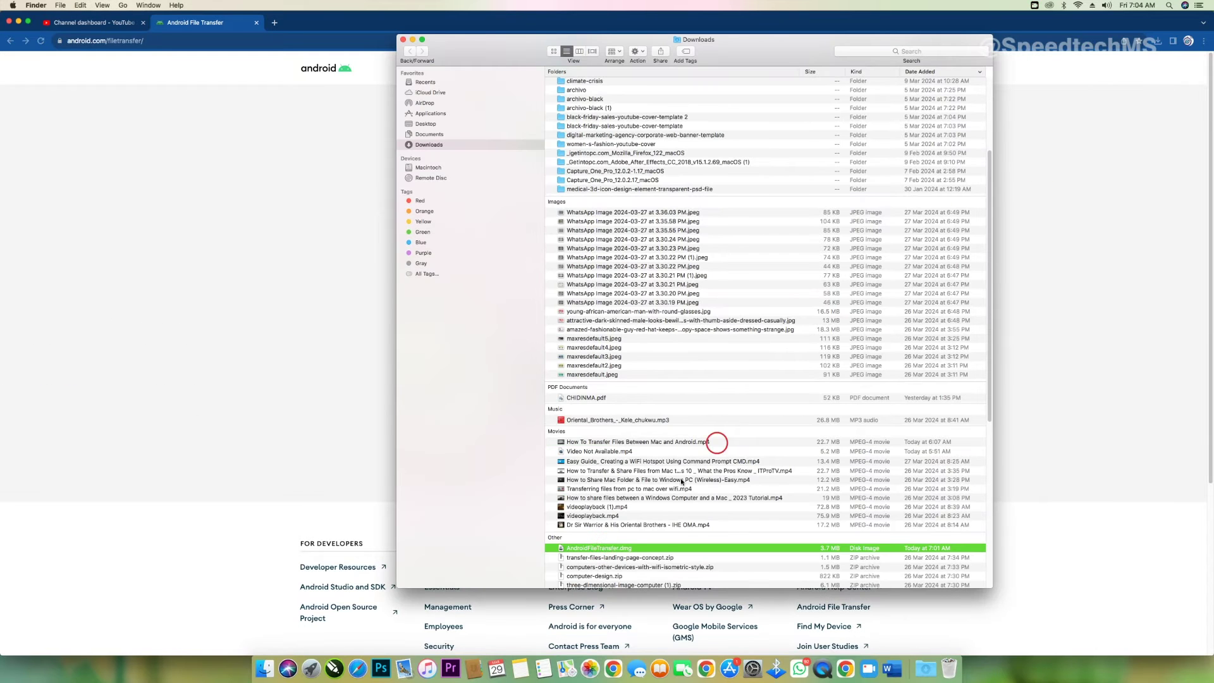
# Copy Android File Transfer from the mounted disk image into Applications, then close the Finder windows
pyautogui.click(22, 23)
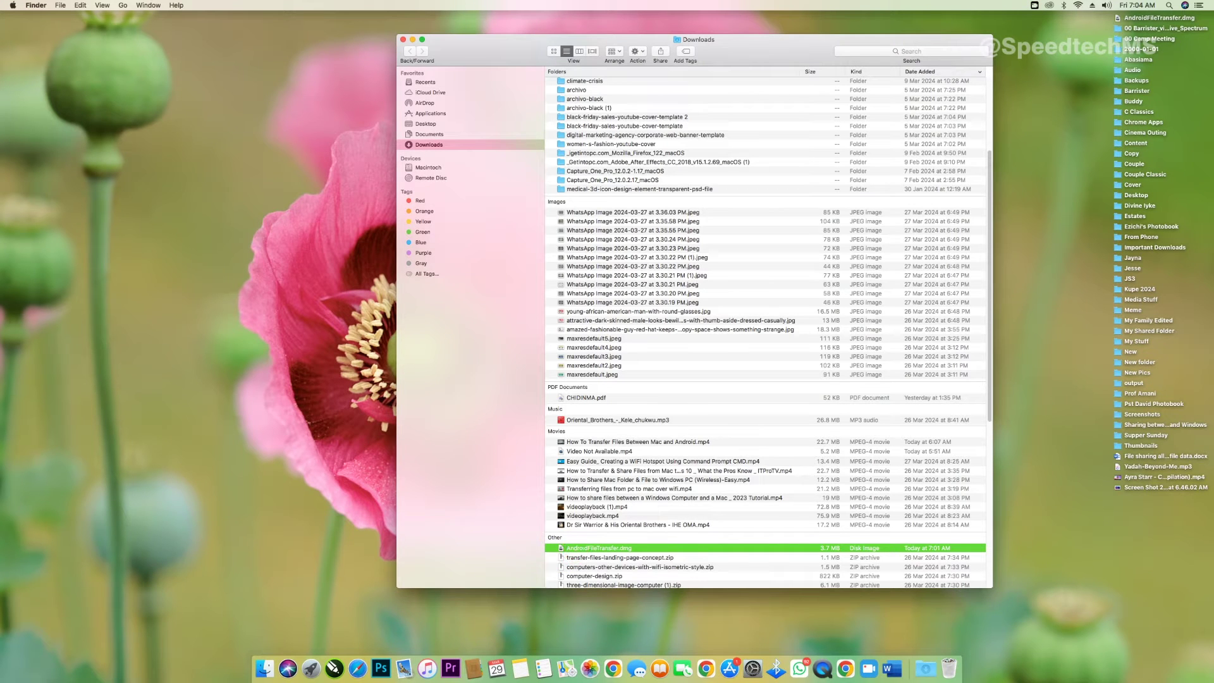
pyautogui.doubleClick(575, 553)
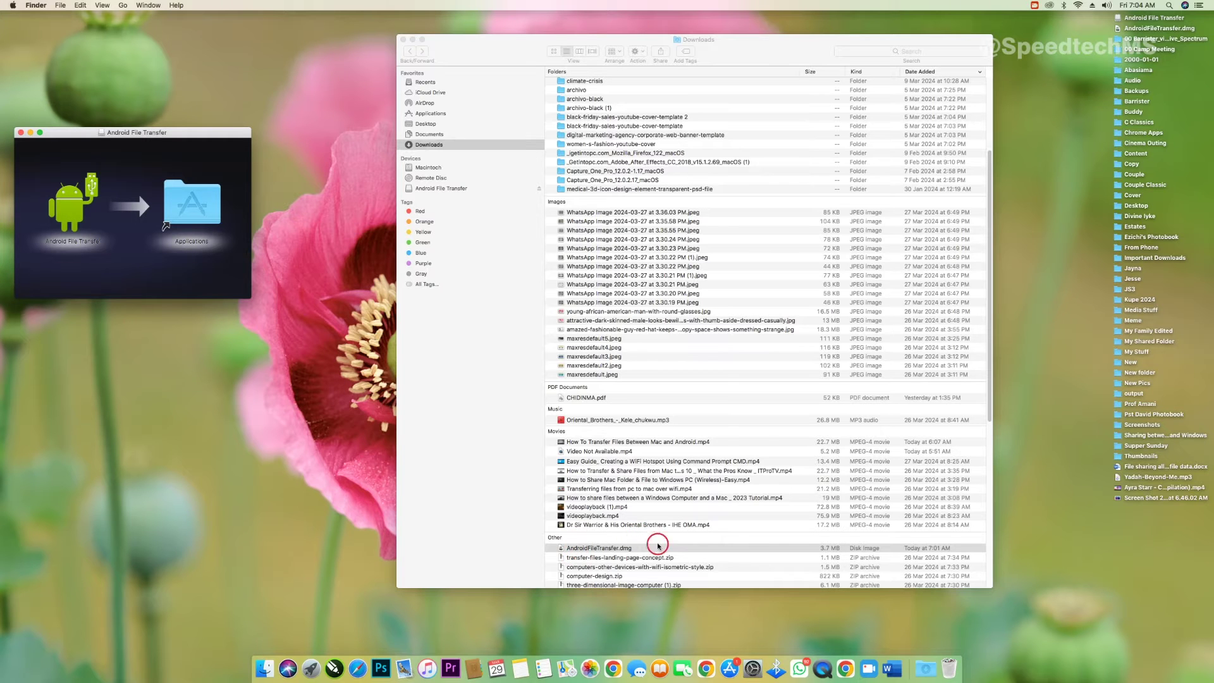
pyautogui.moveTo(69, 209); pyautogui.dragTo(189, 209)
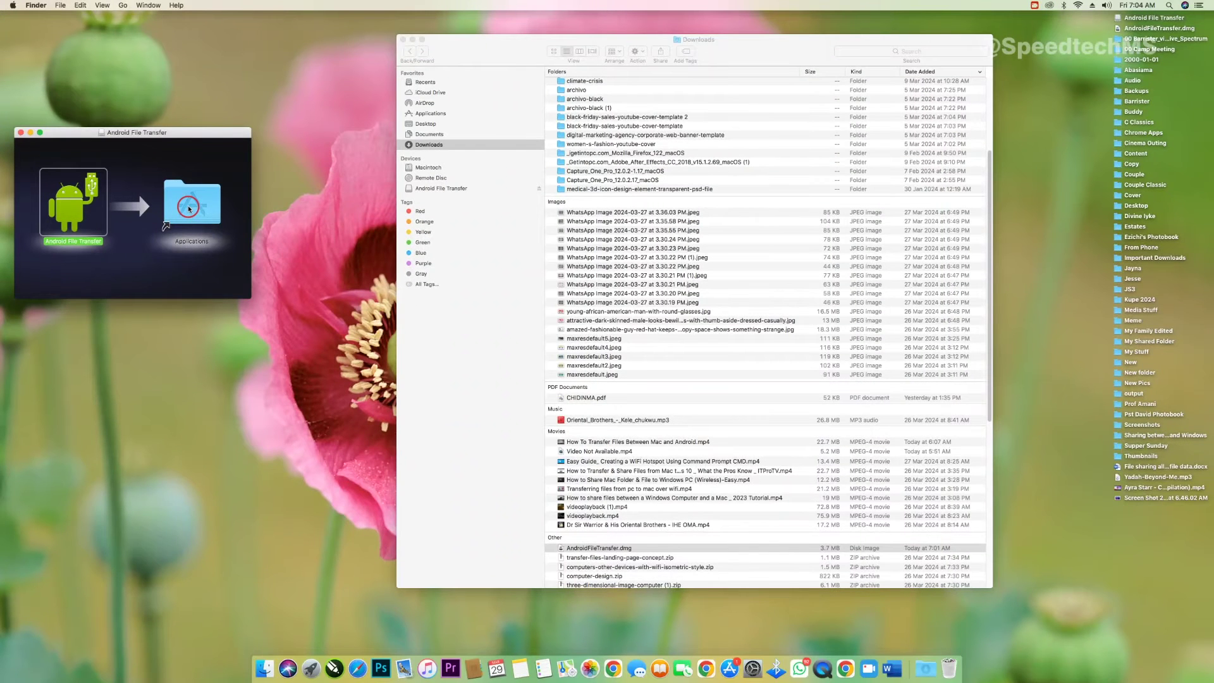
pyautogui.click(21, 134)
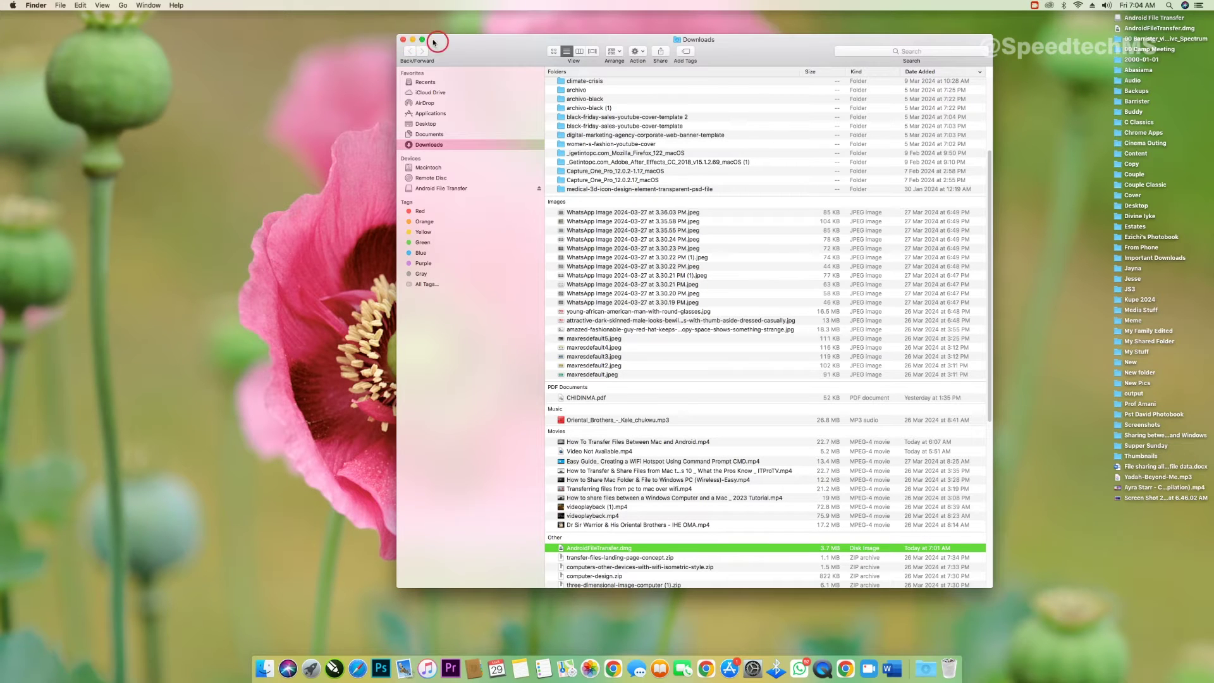
pyautogui.click(403, 39)
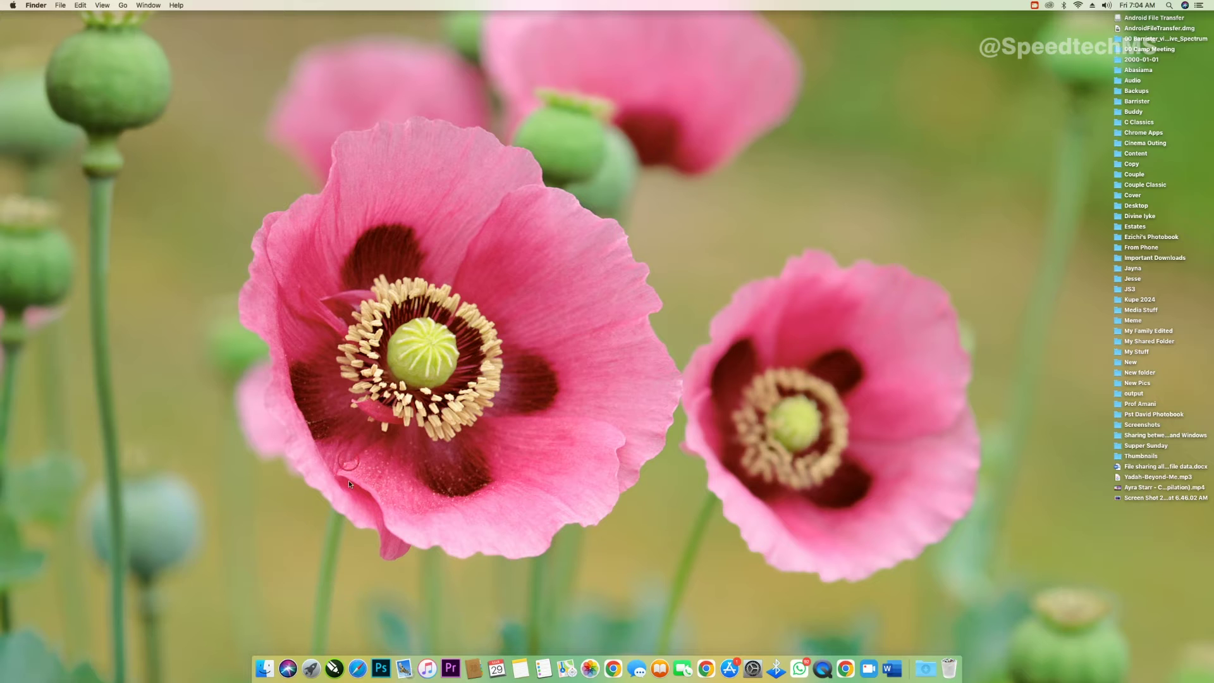
# Launch Android File Transfer from page 2 of Launchpad, confirming the downloaded-app security warning
pyautogui.click(311, 669)
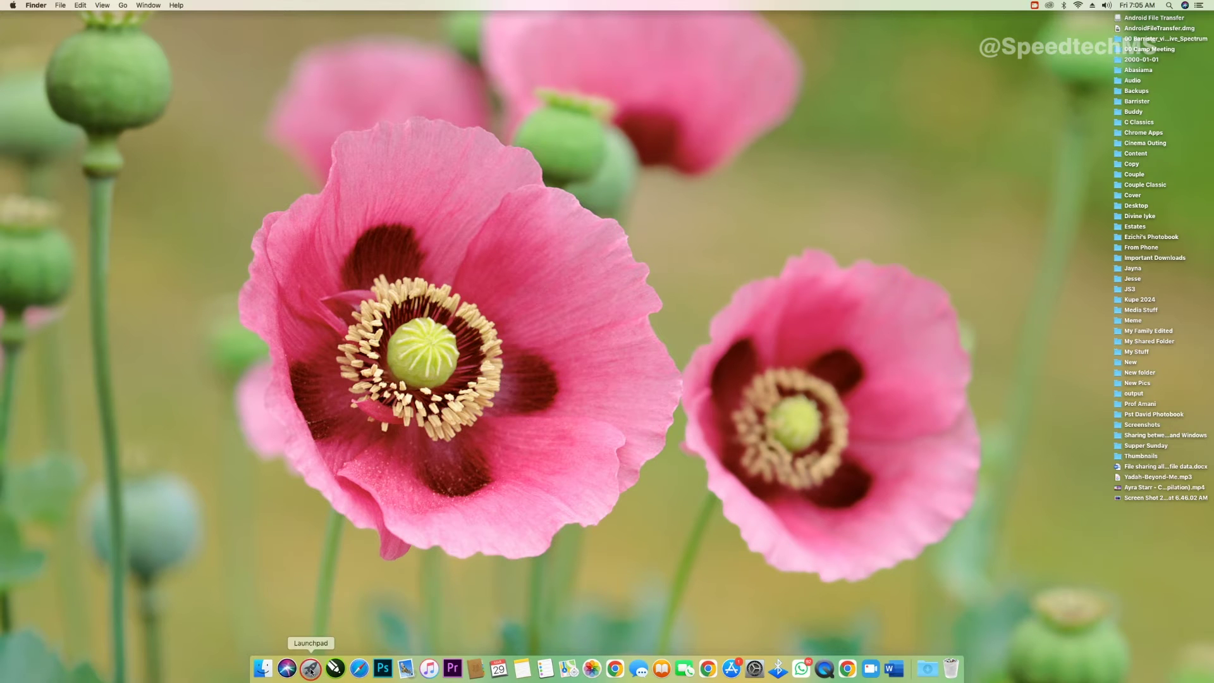
pyautogui.hscroll(3, 779, 373)
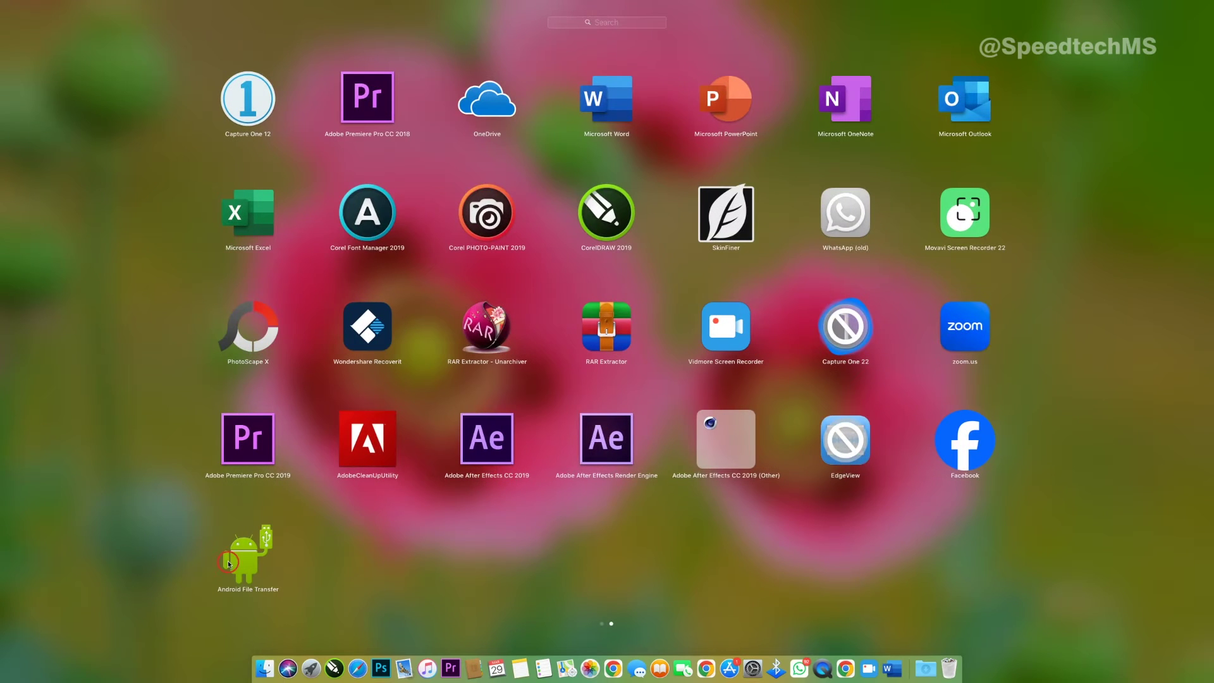
pyautogui.click(246, 563)
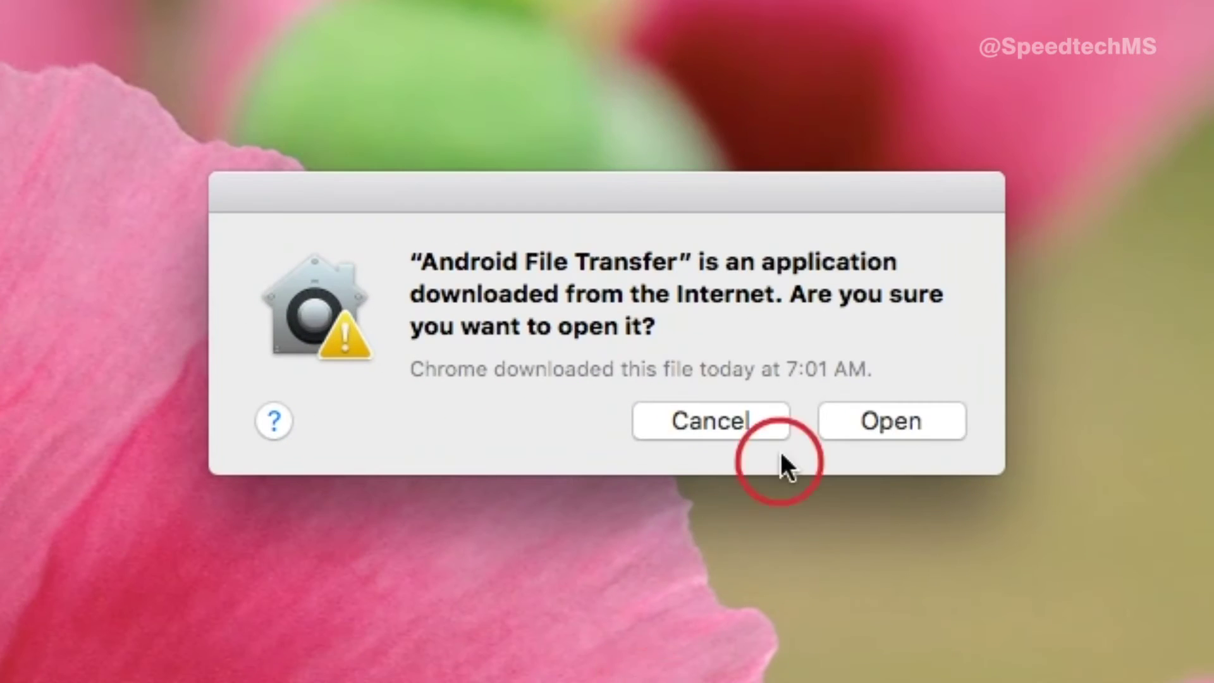
pyautogui.click(890, 423)
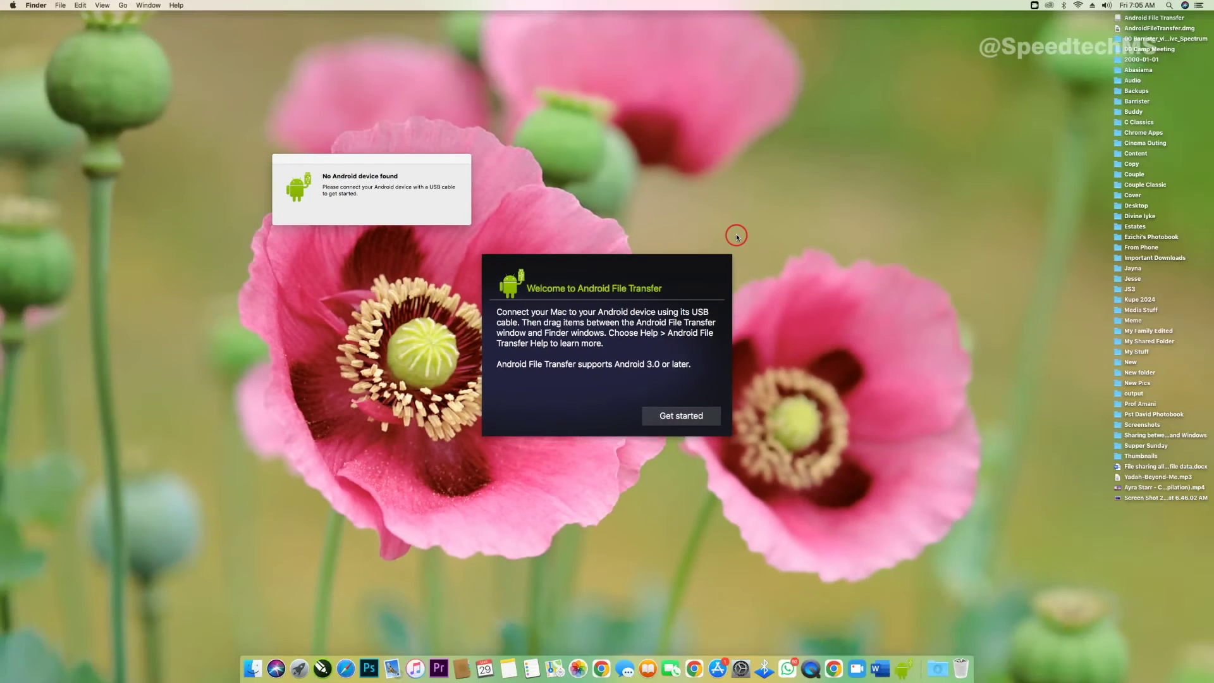
# Quit Android File Transfer and switch the phone's USB mode to File Transfer/Android Auto
pyautogui.press('super+q')
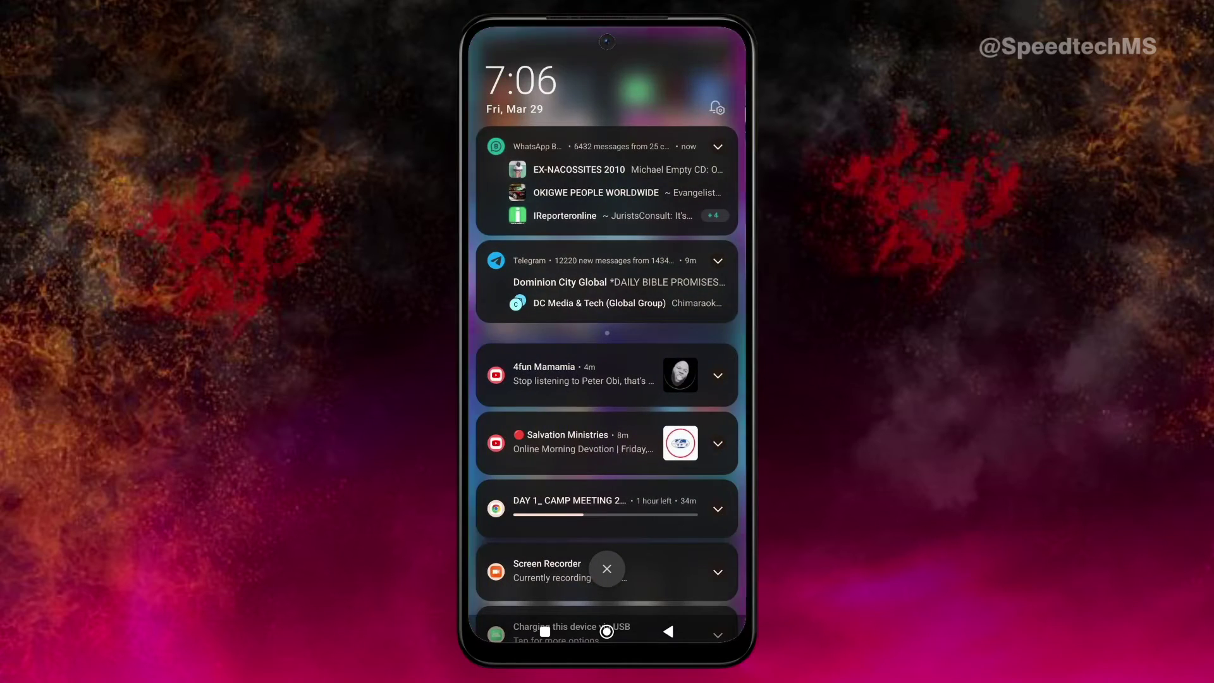
pyautogui.scroll(-3, 607, 443)
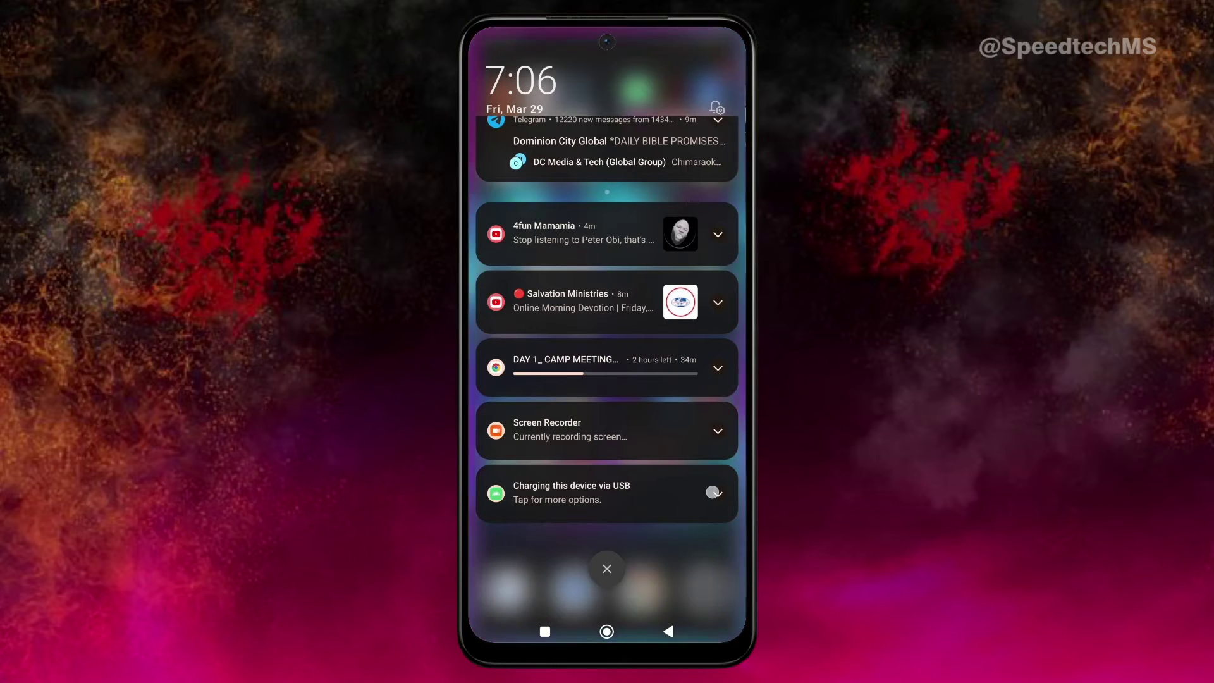
pyautogui.click(715, 492)
pyautogui.click(607, 631)
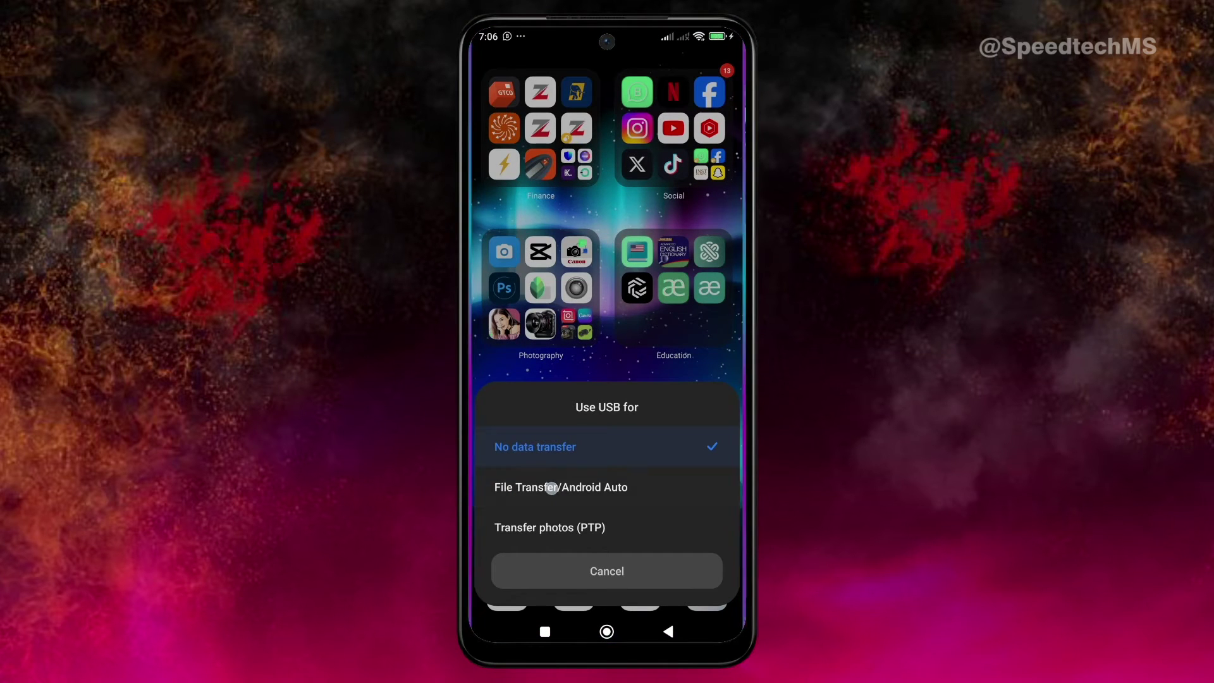
pyautogui.click(551, 488)
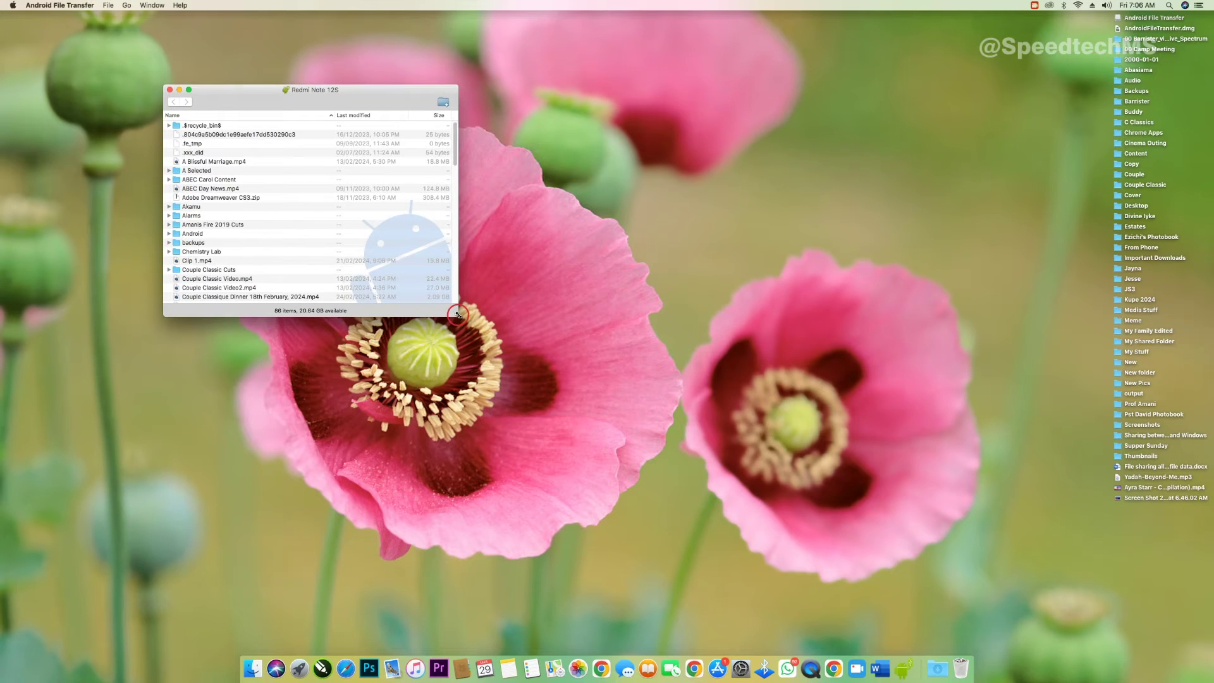
# Enlarge the Android File Transfer window and open the phone's A Selected folder
pyautogui.moveTo(458, 314); pyautogui.dragTo(487, 335)
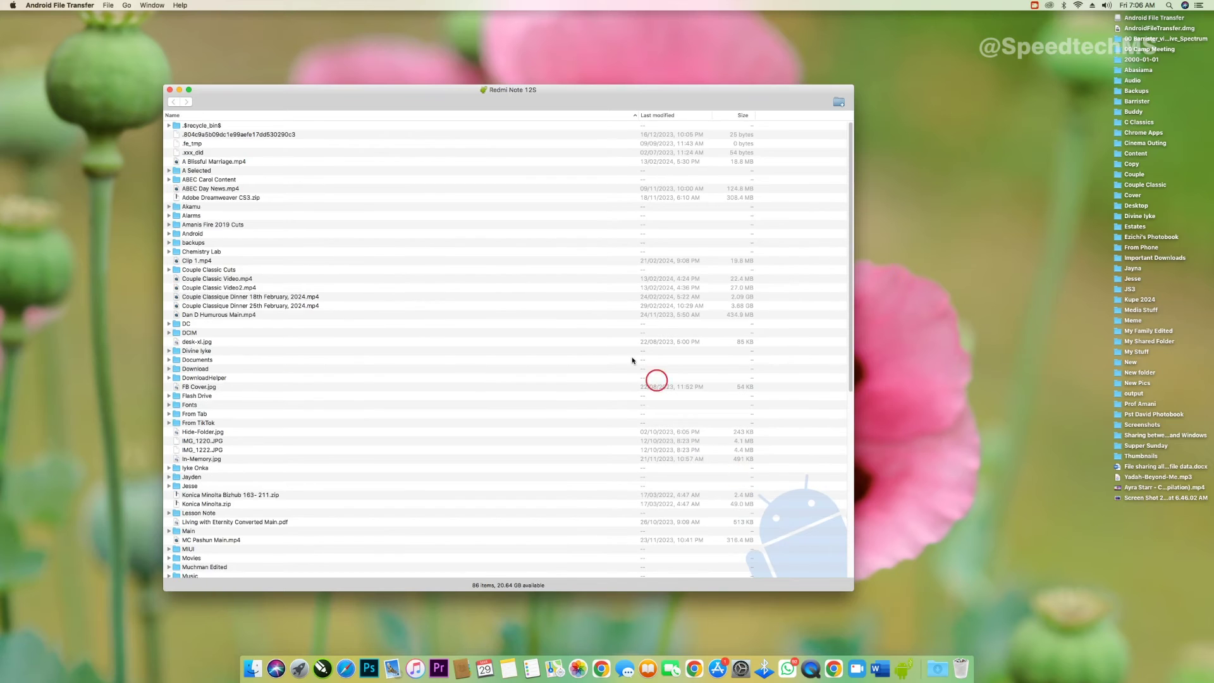
pyautogui.scroll(-10, 276, 355)
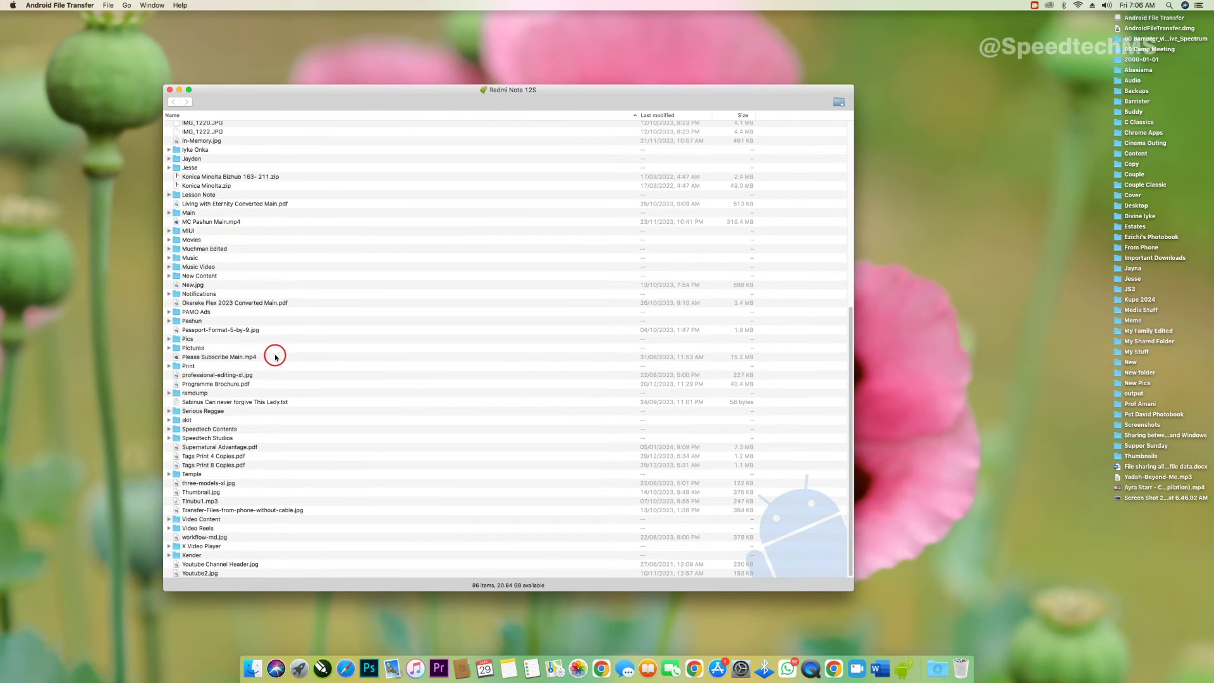
pyautogui.scroll(10, 275, 358)
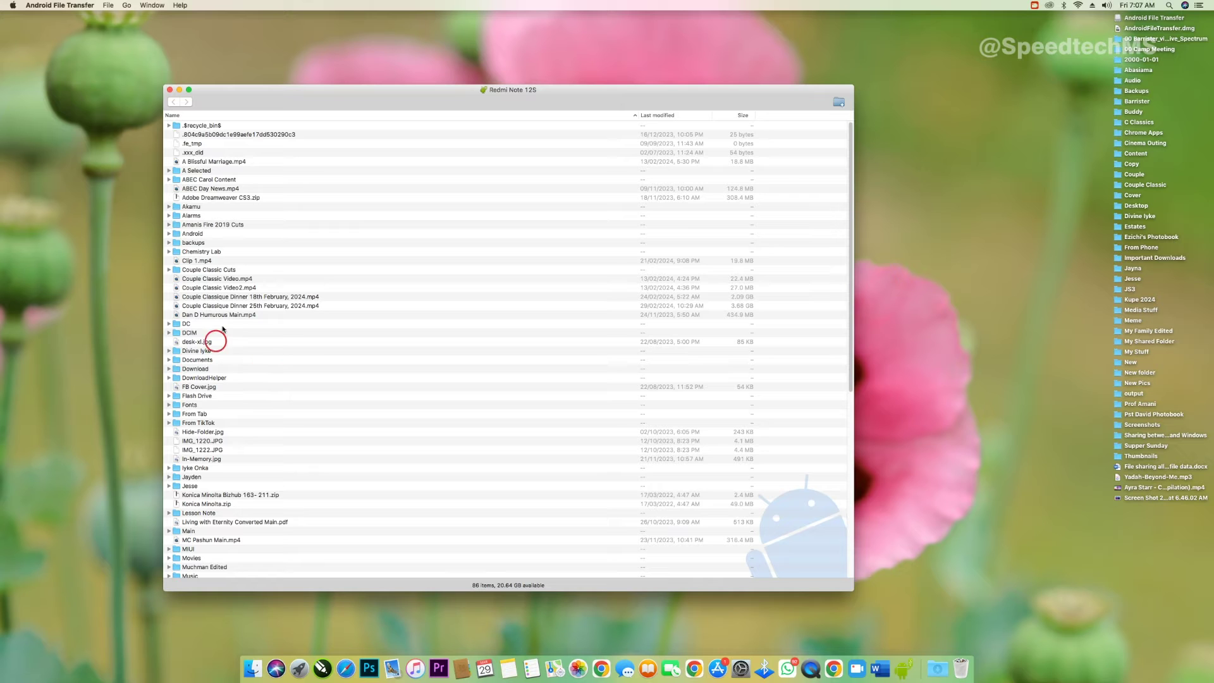
pyautogui.scroll(-5, 250, 294)
pyautogui.scroll(5, 250, 295)
pyautogui.scroll(-5, 250, 296)
pyautogui.scroll(5, 250, 296)
pyautogui.doubleClick(191, 172)
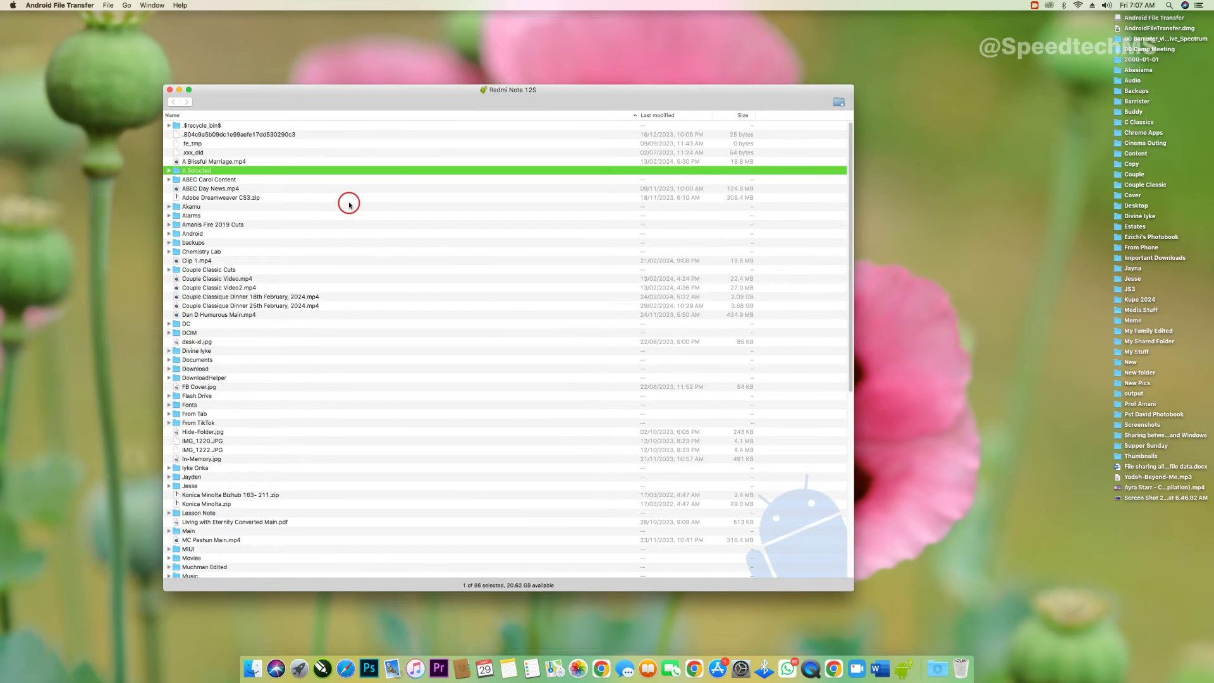
# Copy the desktop screenshot and Yadah-Beyond-Me.mp3 into the A Selected folder
pyautogui.click(1141, 499)
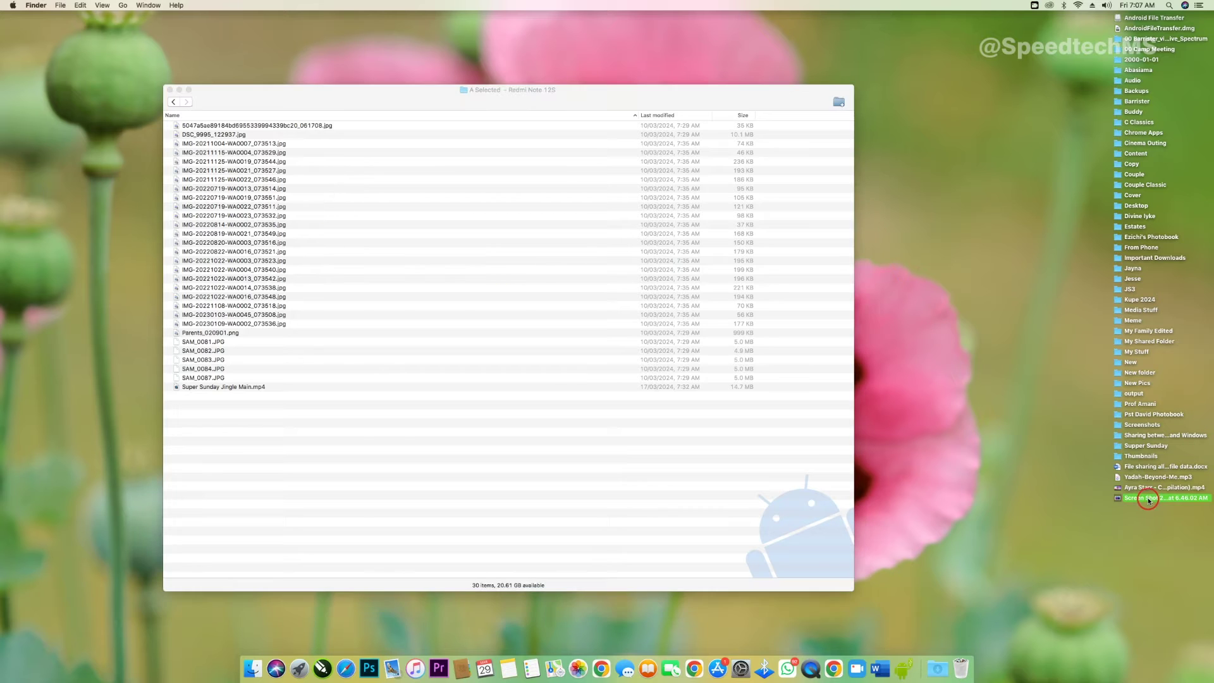
pyautogui.moveTo(1140, 498); pyautogui.dragTo(329, 484)
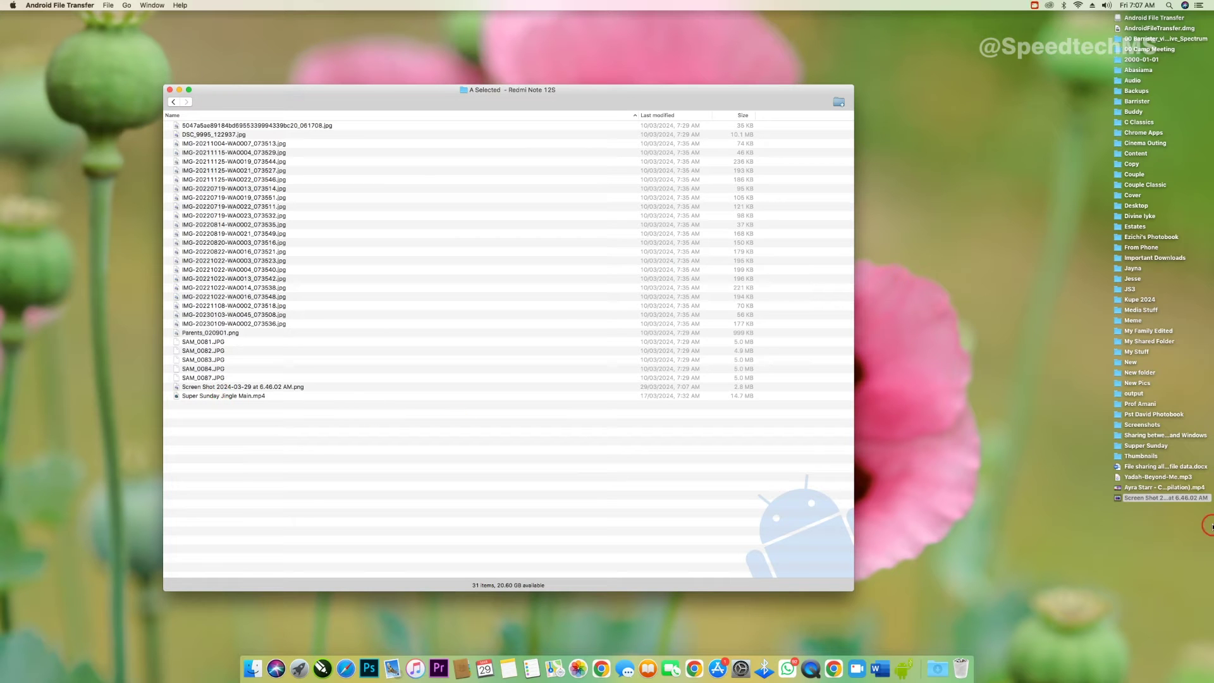
pyautogui.click(1139, 477)
pyautogui.moveTo(1144, 479); pyautogui.dragTo(323, 448)
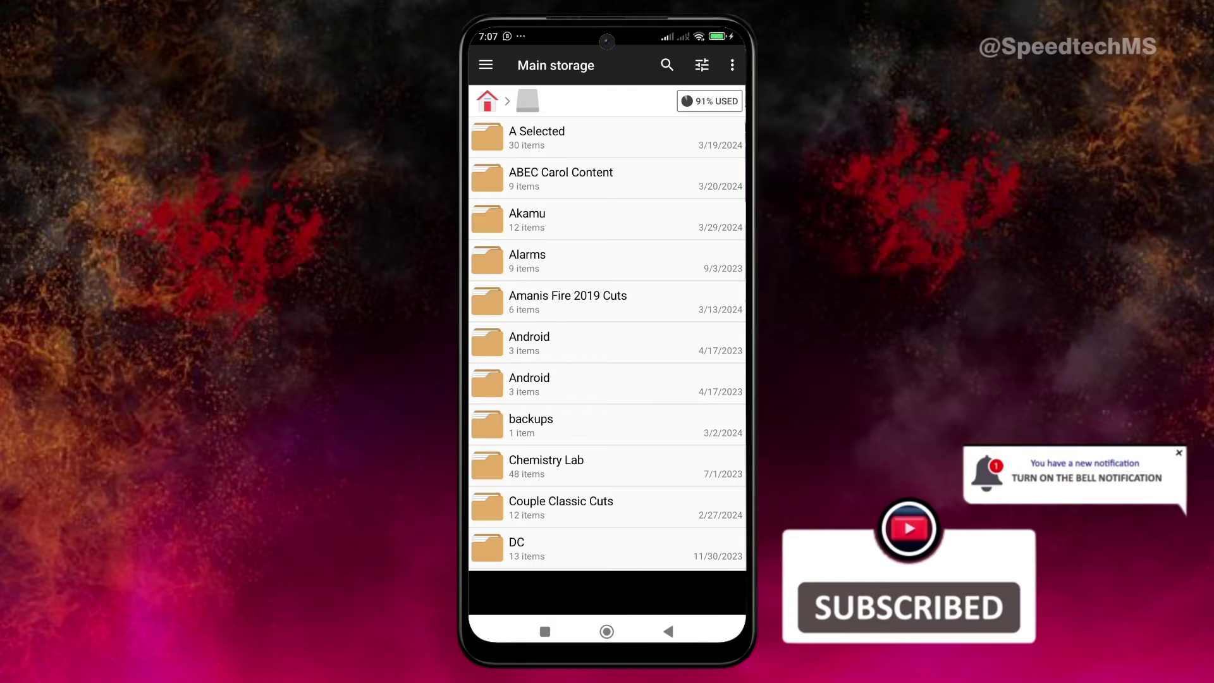
# Refresh the phone's Main storage and confirm Yadah-Beyond-Me.mp3 and the screenshot in A Selected
pyautogui.moveTo(590, 329); pyautogui.dragTo(592, 424)
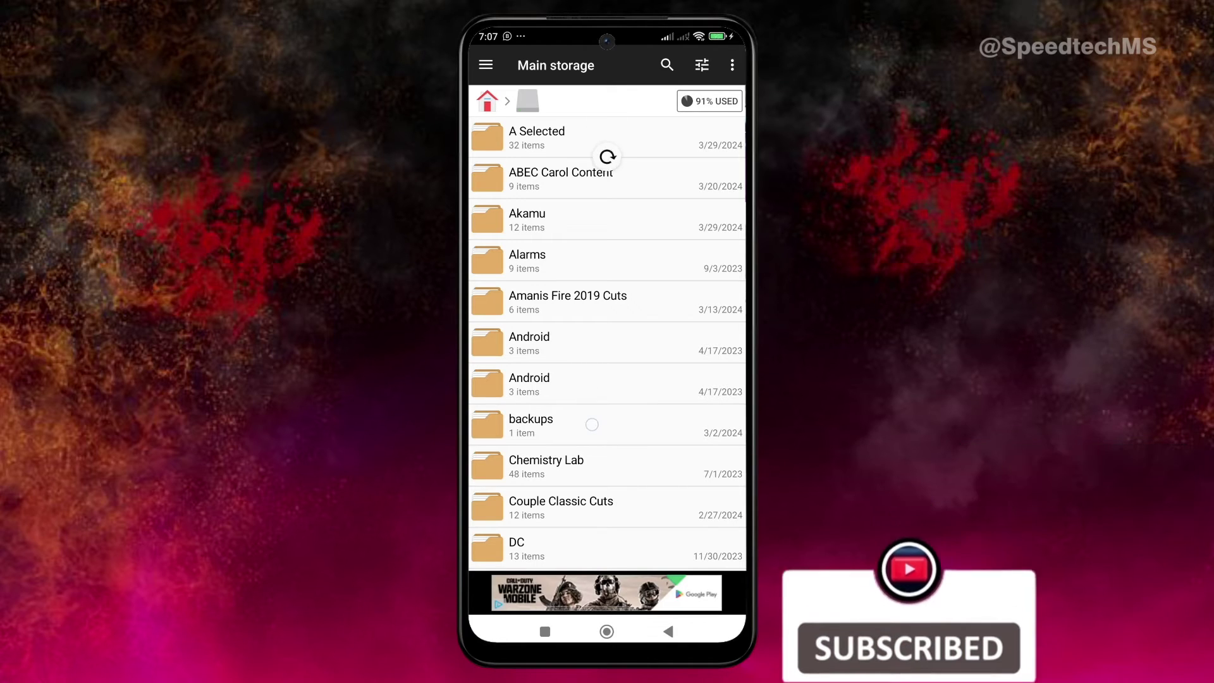
pyautogui.click(560, 136)
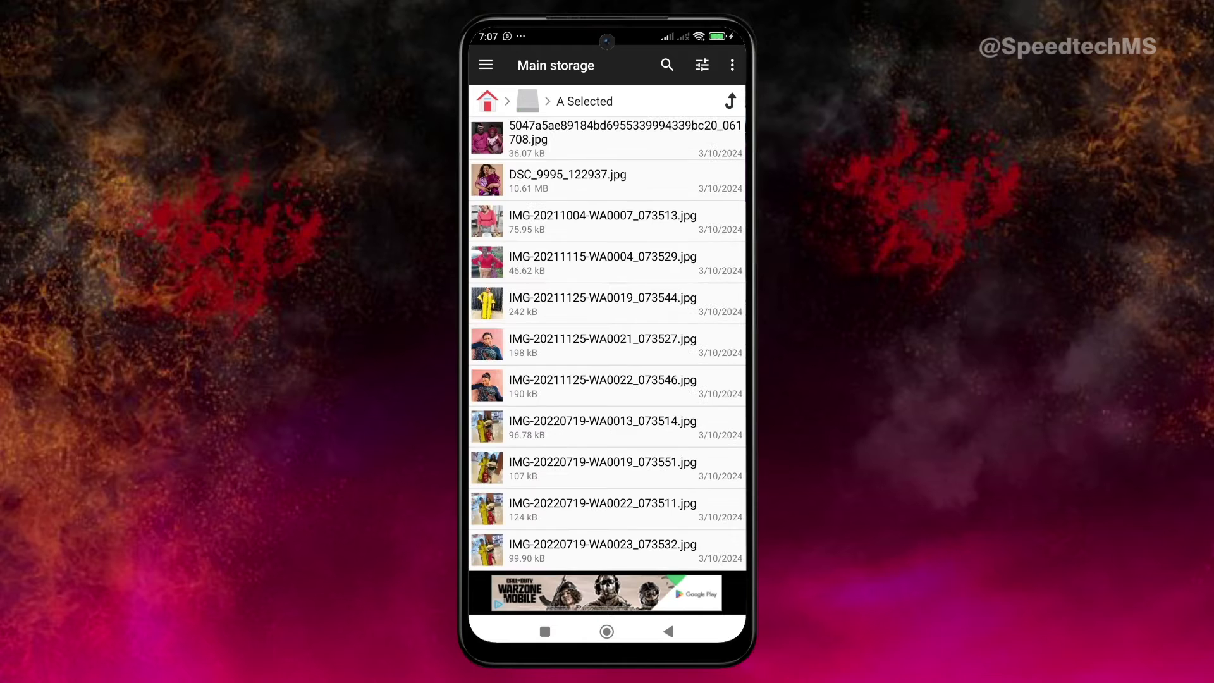
pyautogui.scroll(-15, 587, 446)
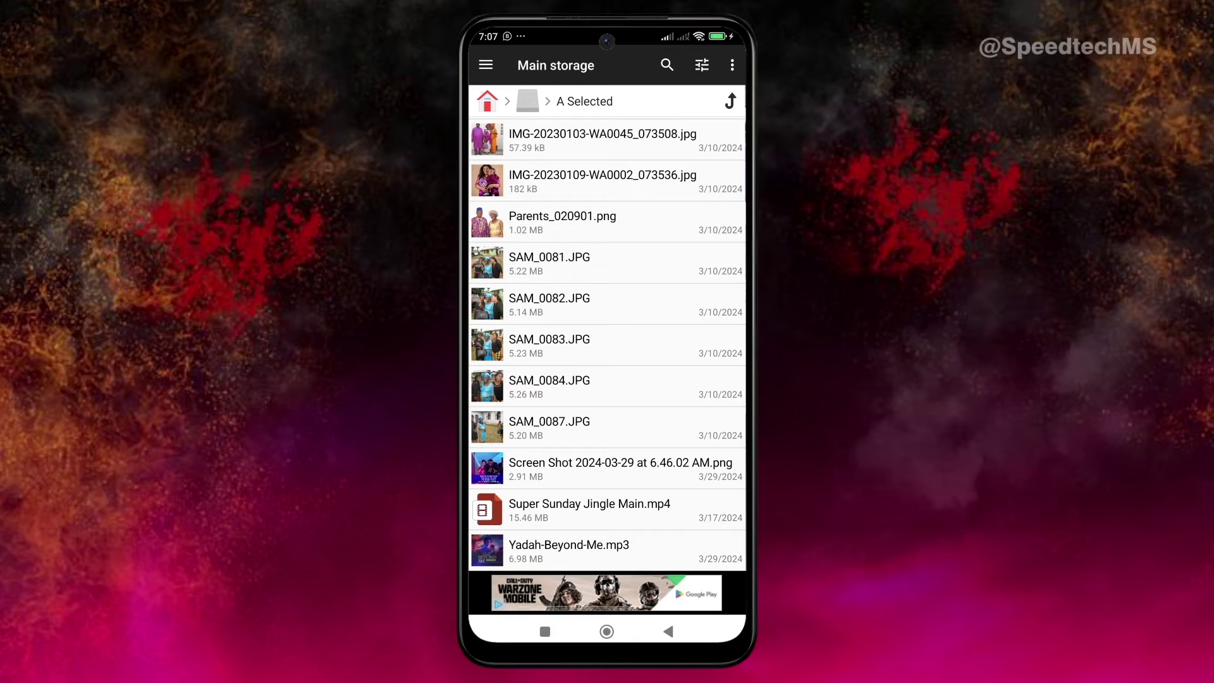
pyautogui.click(569, 551)
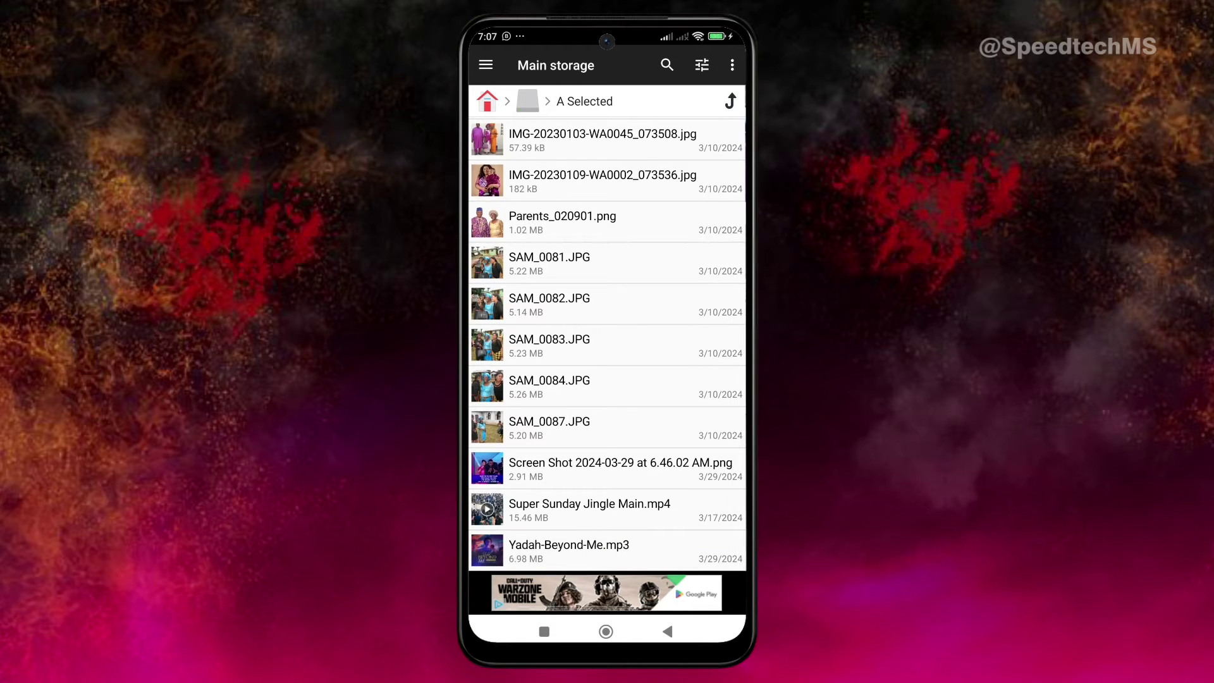
pyautogui.click(562, 475)
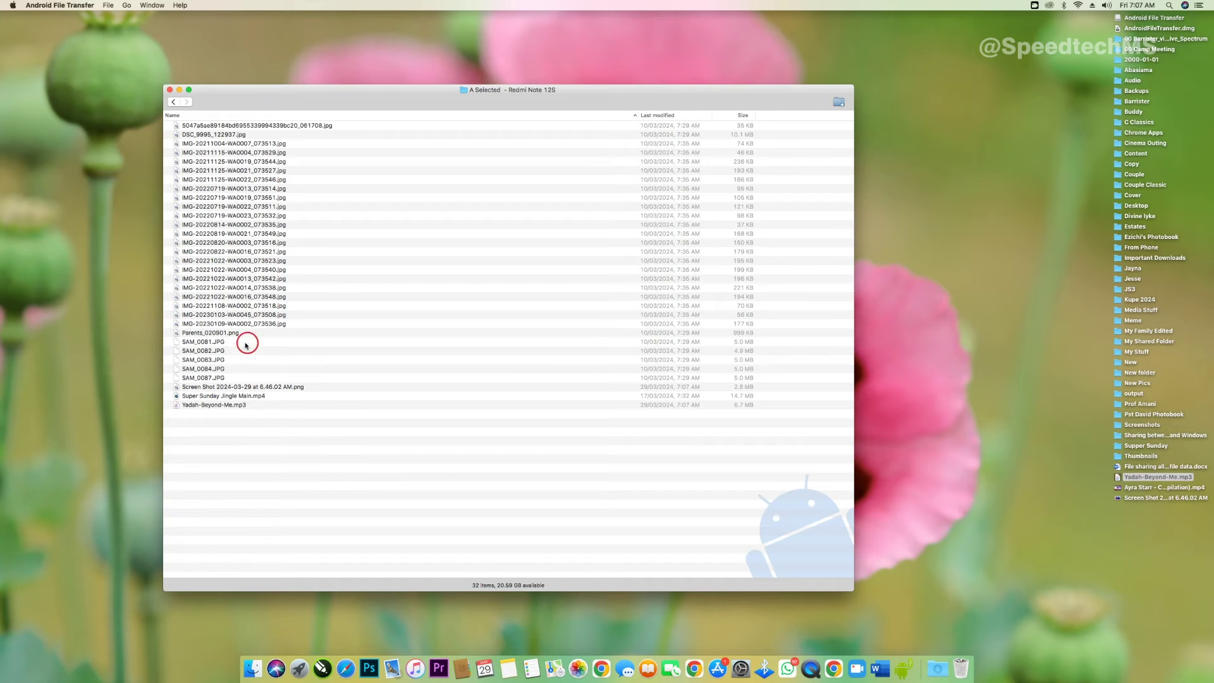
# Drag the first jpg from A Selected onto the desktop and view it in a resized Preview window
pyautogui.click(203, 126)
pyautogui.moveTo(202, 125); pyautogui.dragTo(933, 282)
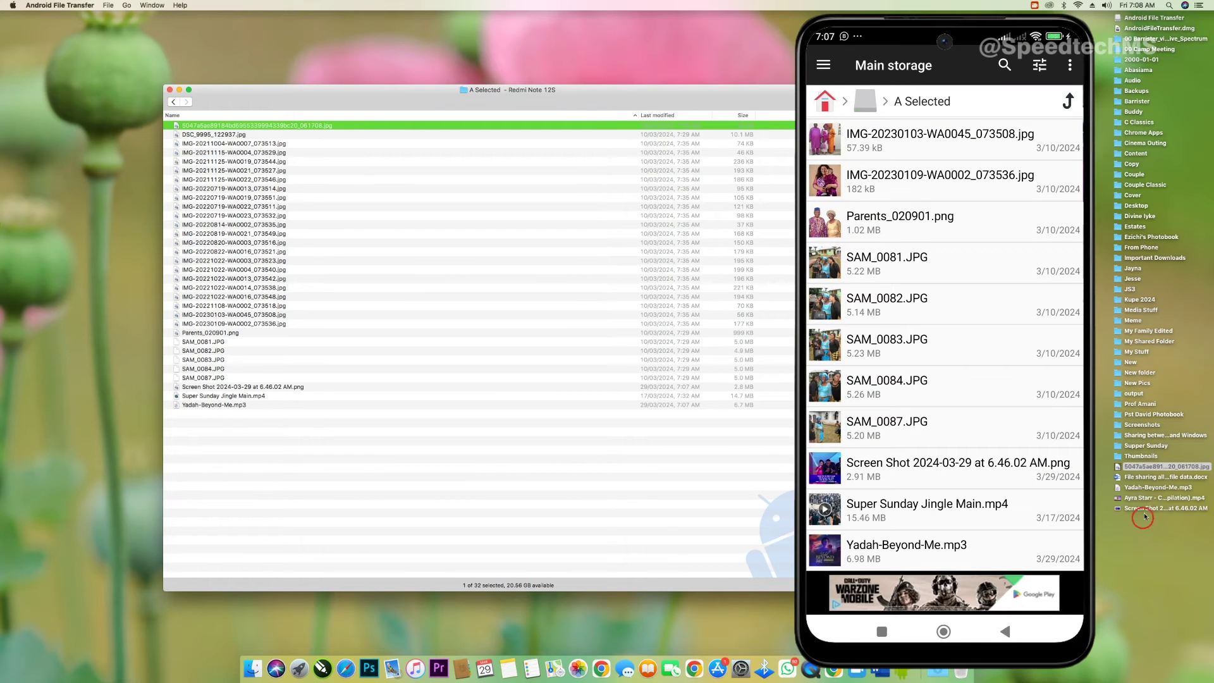
pyautogui.click(1148, 468)
pyautogui.doubleClick(1149, 468)
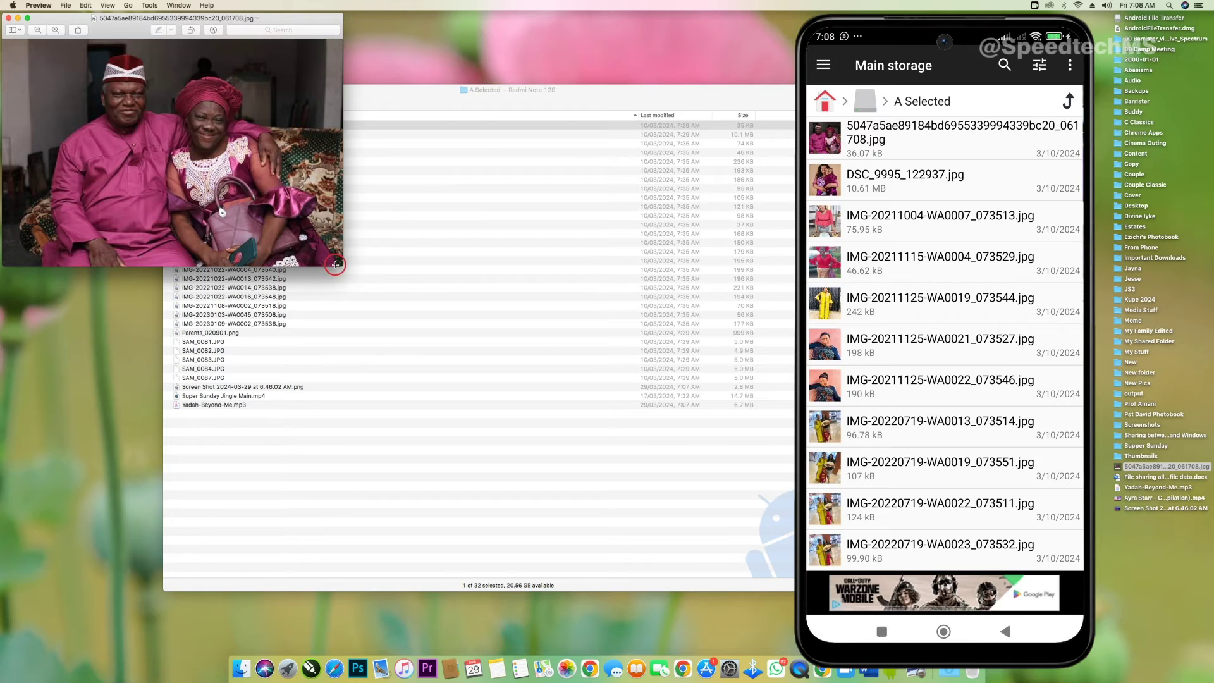
pyautogui.moveTo(339, 264); pyautogui.dragTo(679, 490)
pyautogui.moveTo(266, 31); pyautogui.dragTo(367, 41)
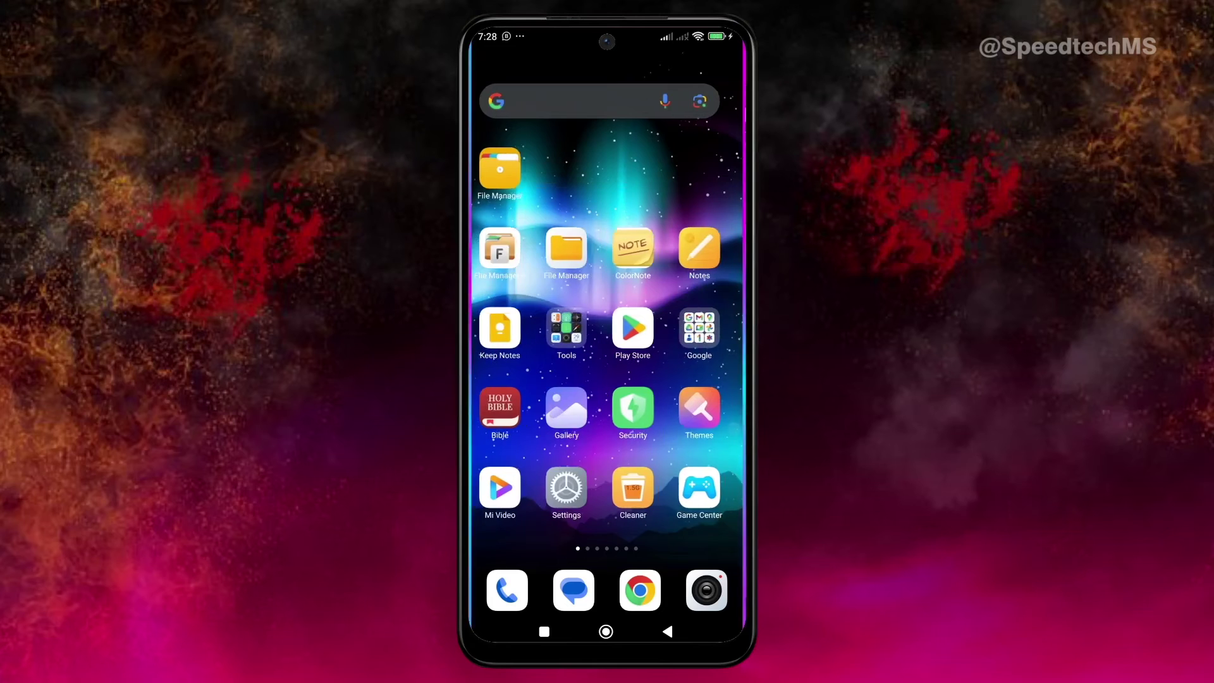
# Search the Play Store for 'airdroid', install AirDroid: File & Remote Access and open it
pyautogui.click(632, 328)
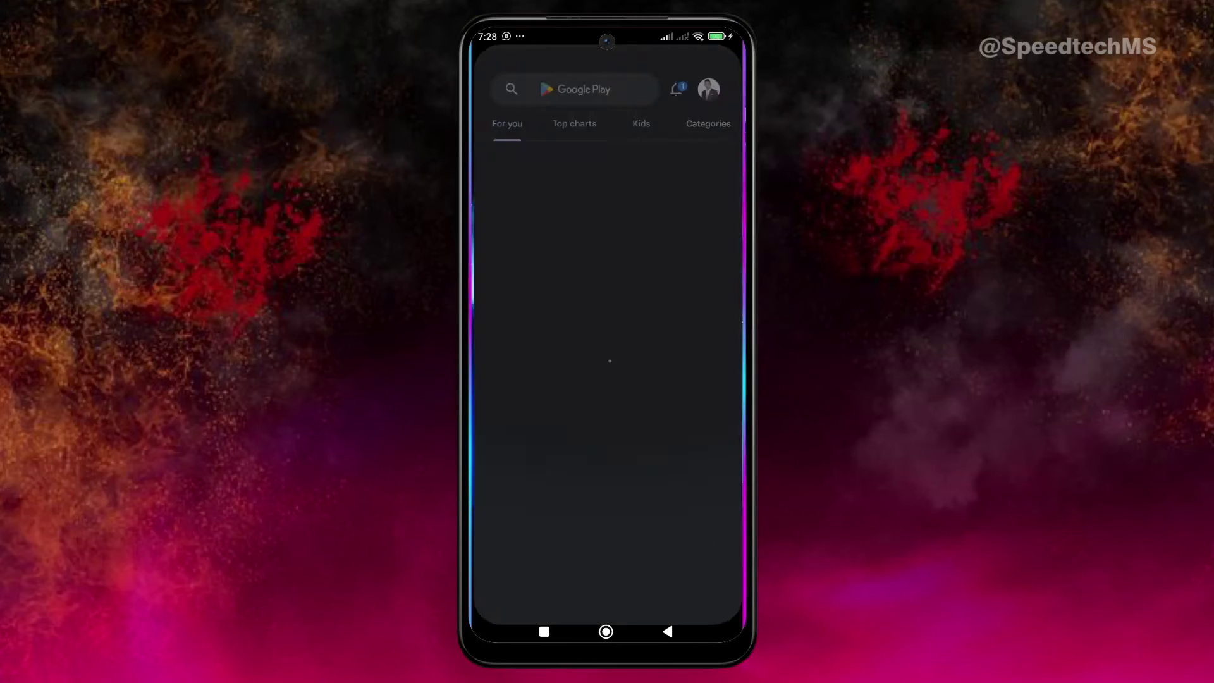
pyautogui.click(569, 65)
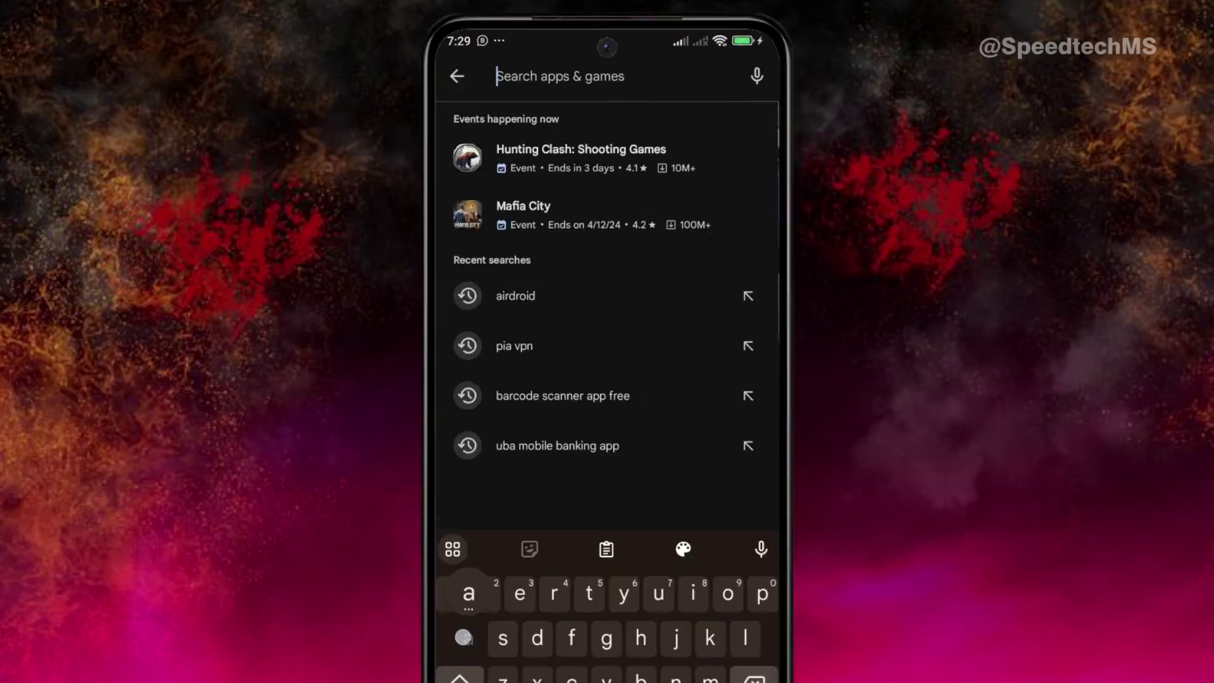
pyautogui.write('air')
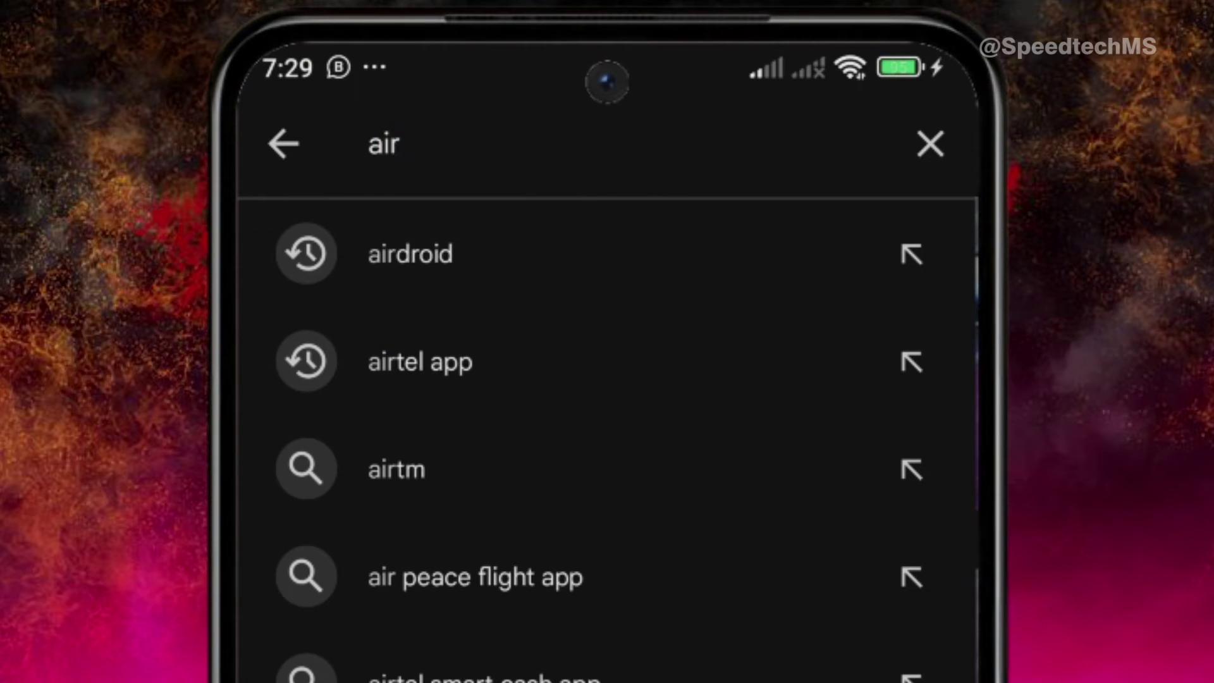
pyautogui.write('droid')
pyautogui.press('Return')
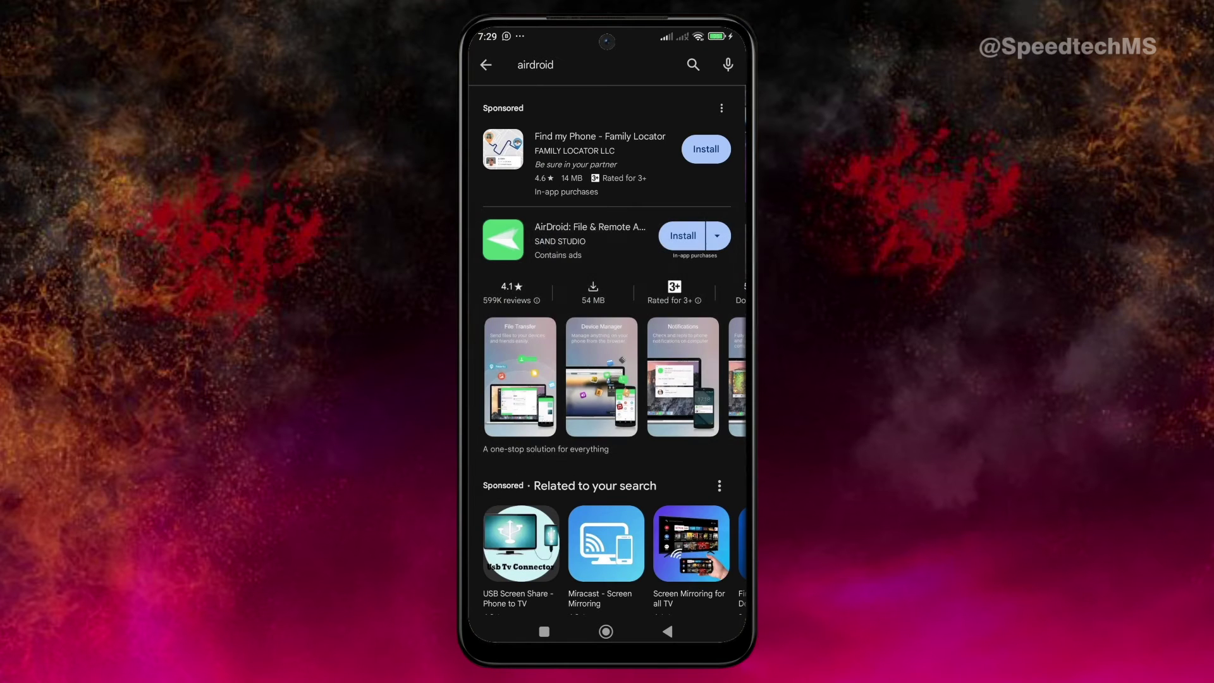
pyautogui.click(562, 576)
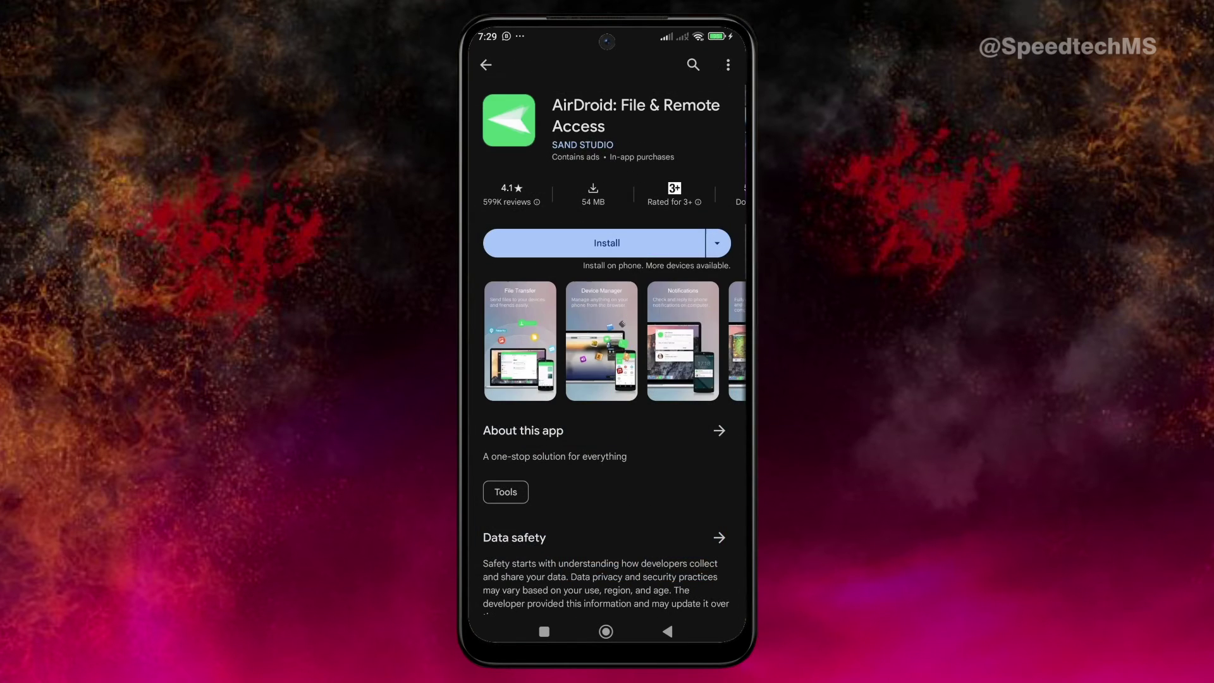
pyautogui.click(623, 244)
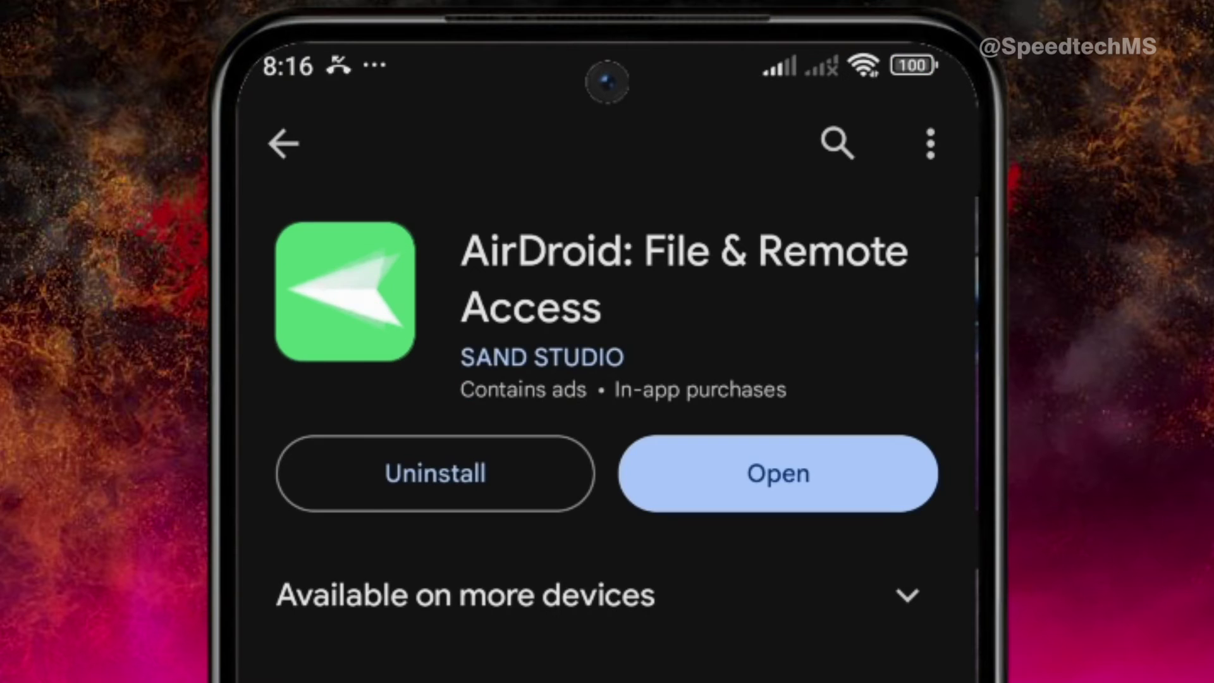
pyautogui.click(778, 476)
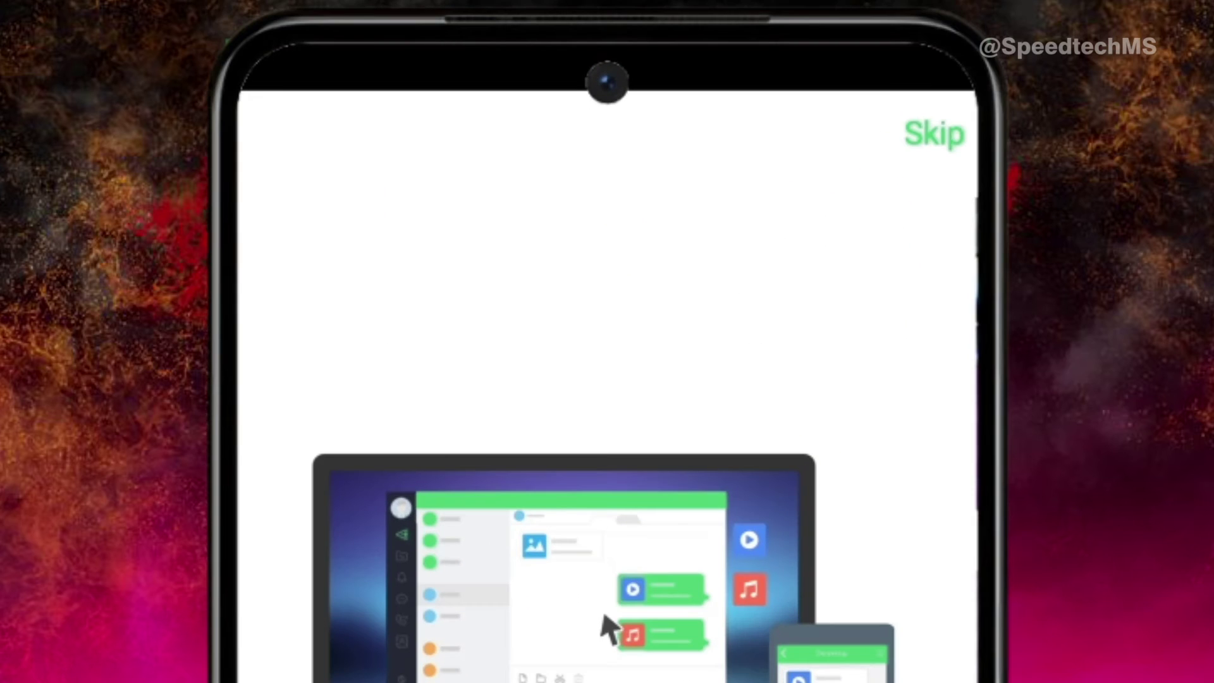
# Skip the AirDroid tour, allow access to manage all files, and open AirDroid Web
pyautogui.click(935, 133)
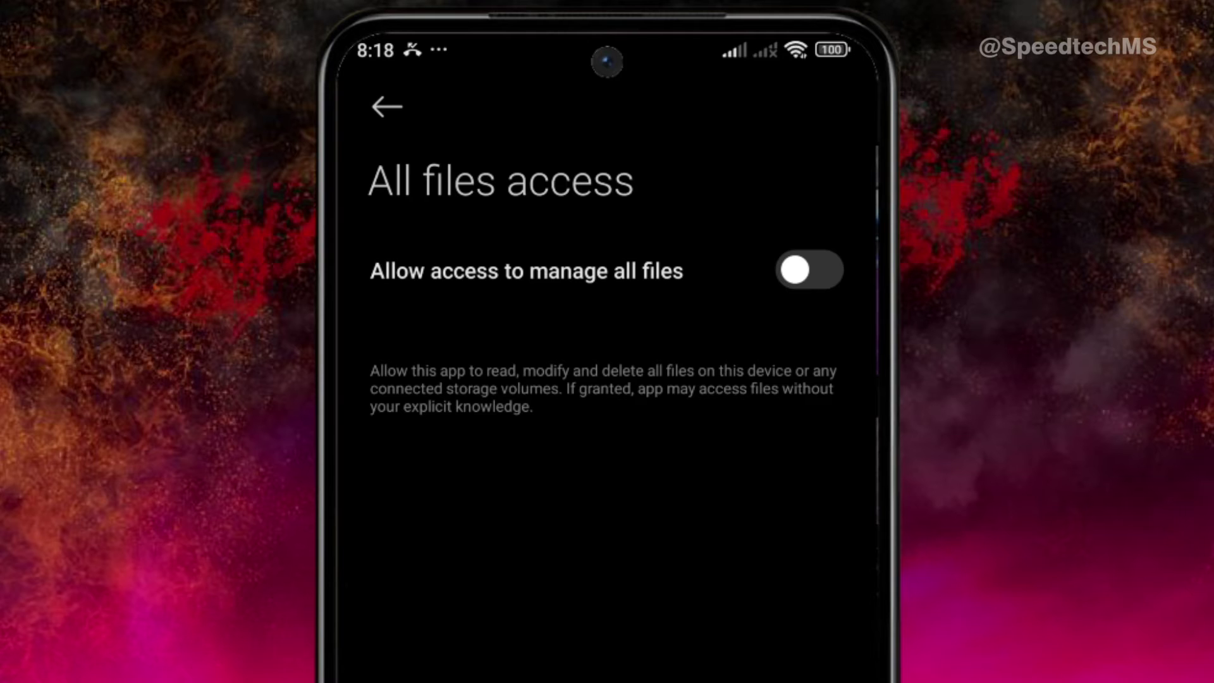
pyautogui.click(810, 270)
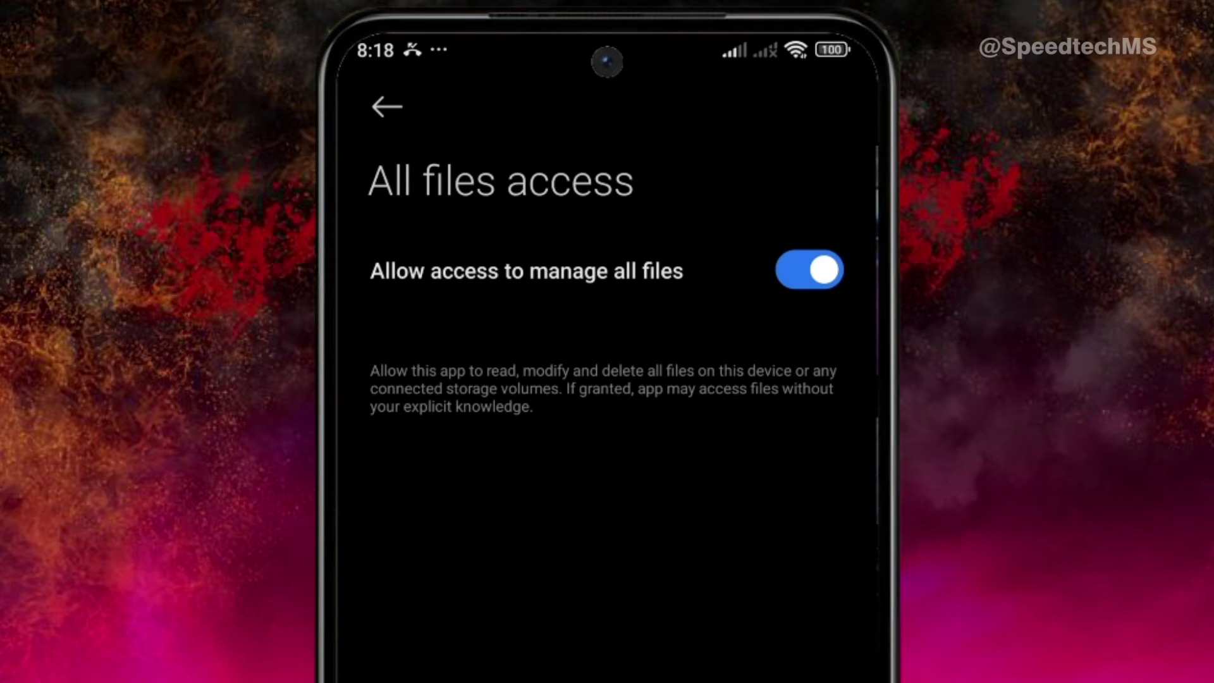
pyautogui.click(387, 107)
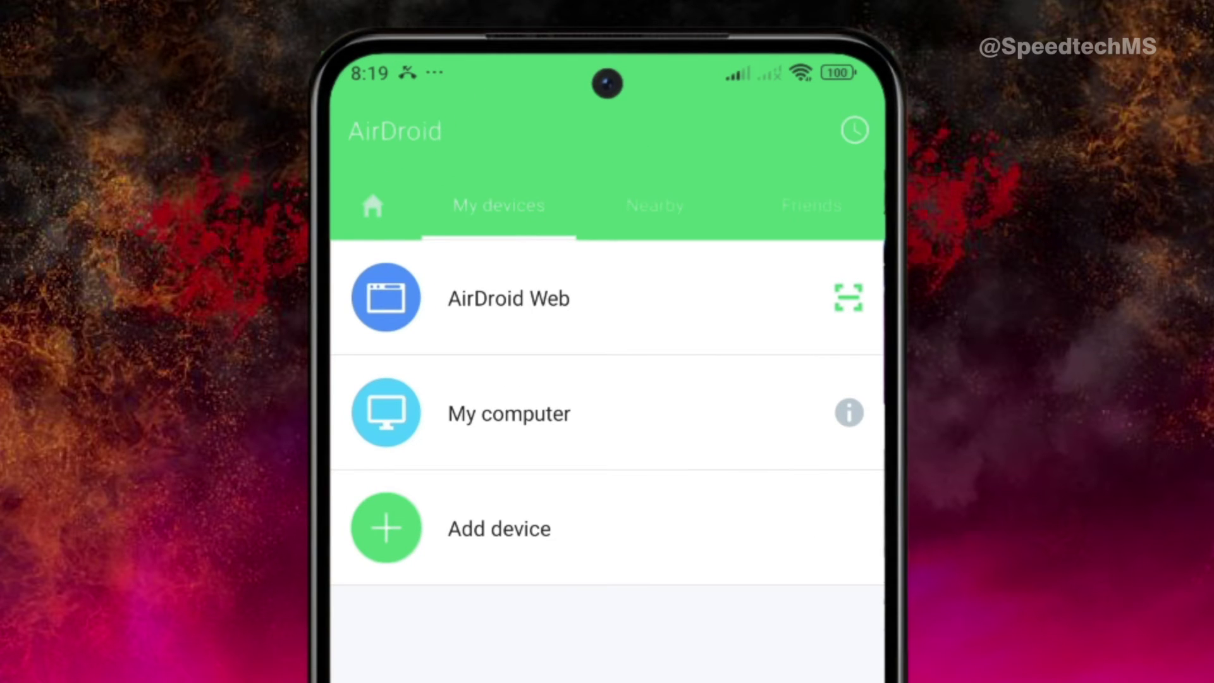
pyautogui.click(550, 308)
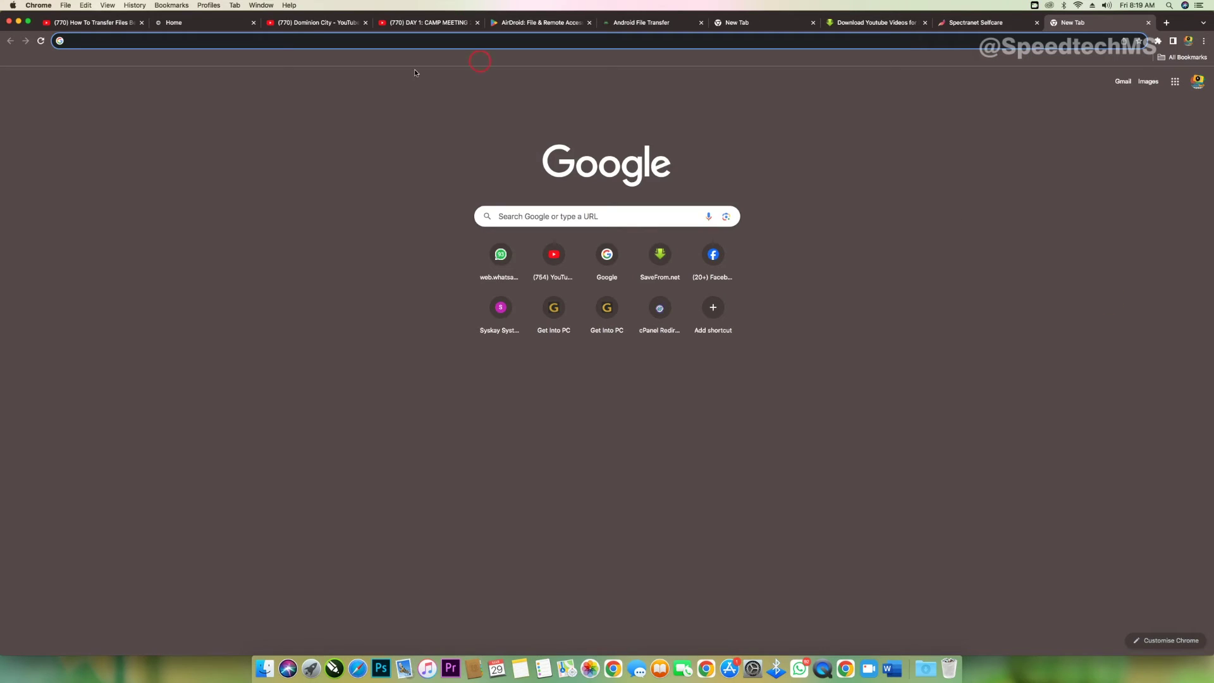
# Load the phone's AirDroid address 192.168.8.100:8888 in Chrome
pyautogui.click(321, 42)
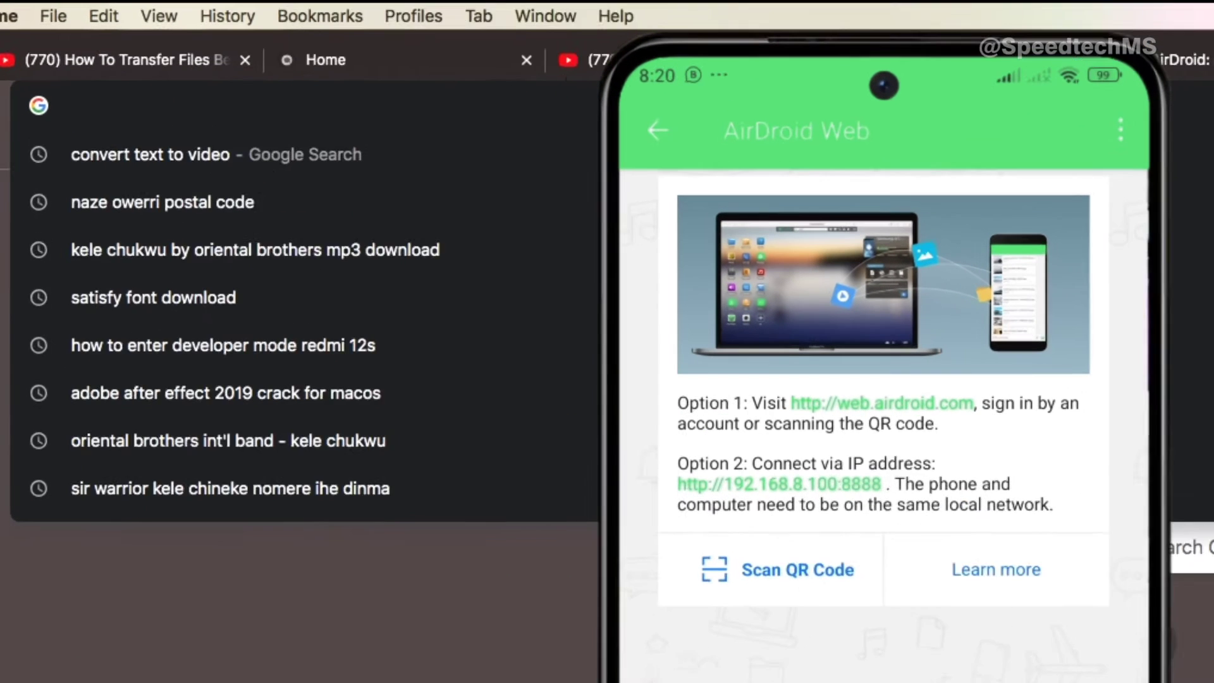
pyautogui.write('192')
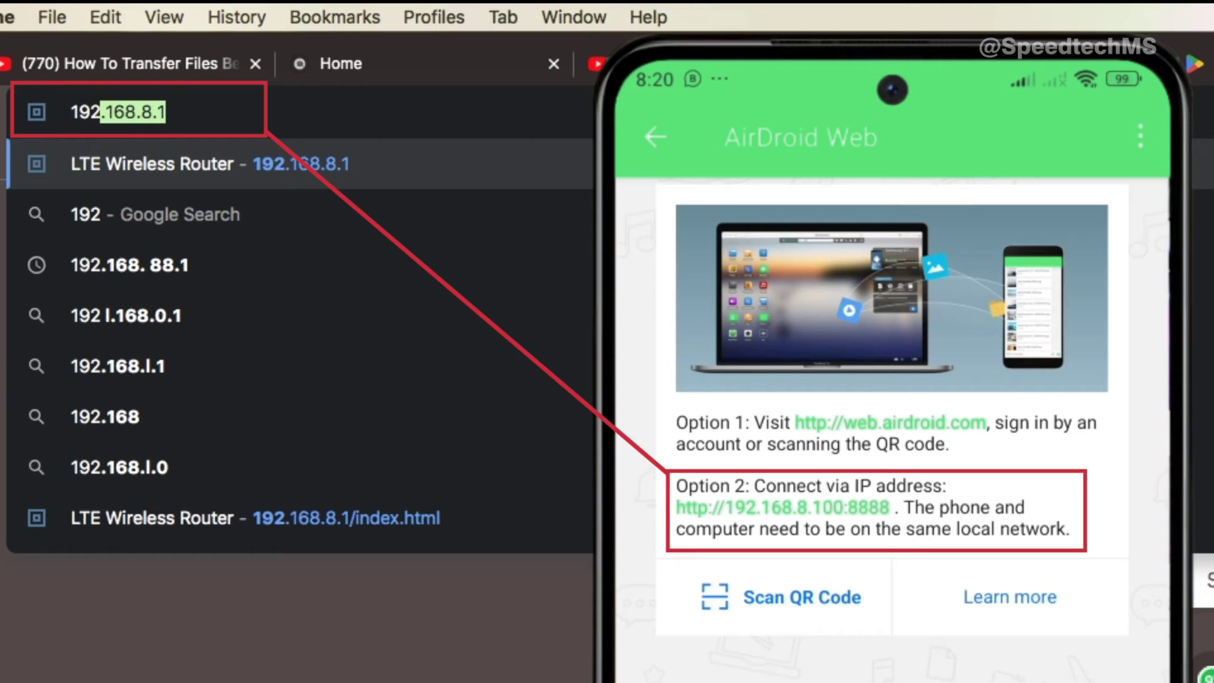
pyautogui.write('.16')
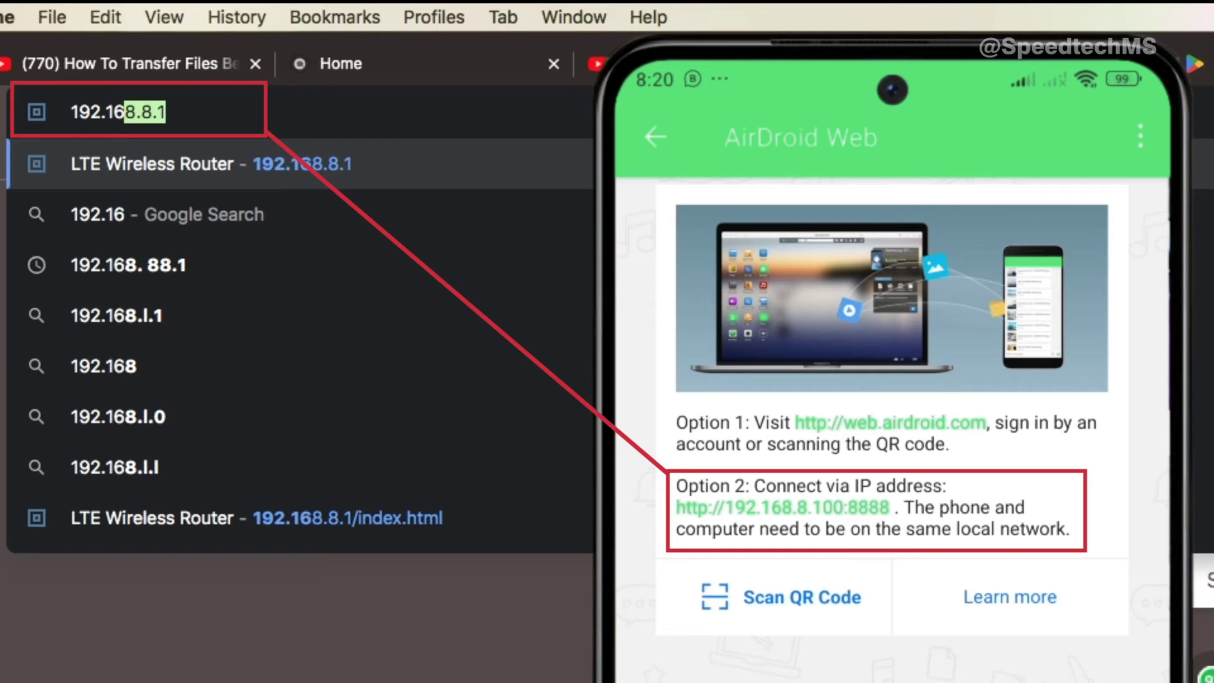
pyautogui.write('8')
pyautogui.write('.')
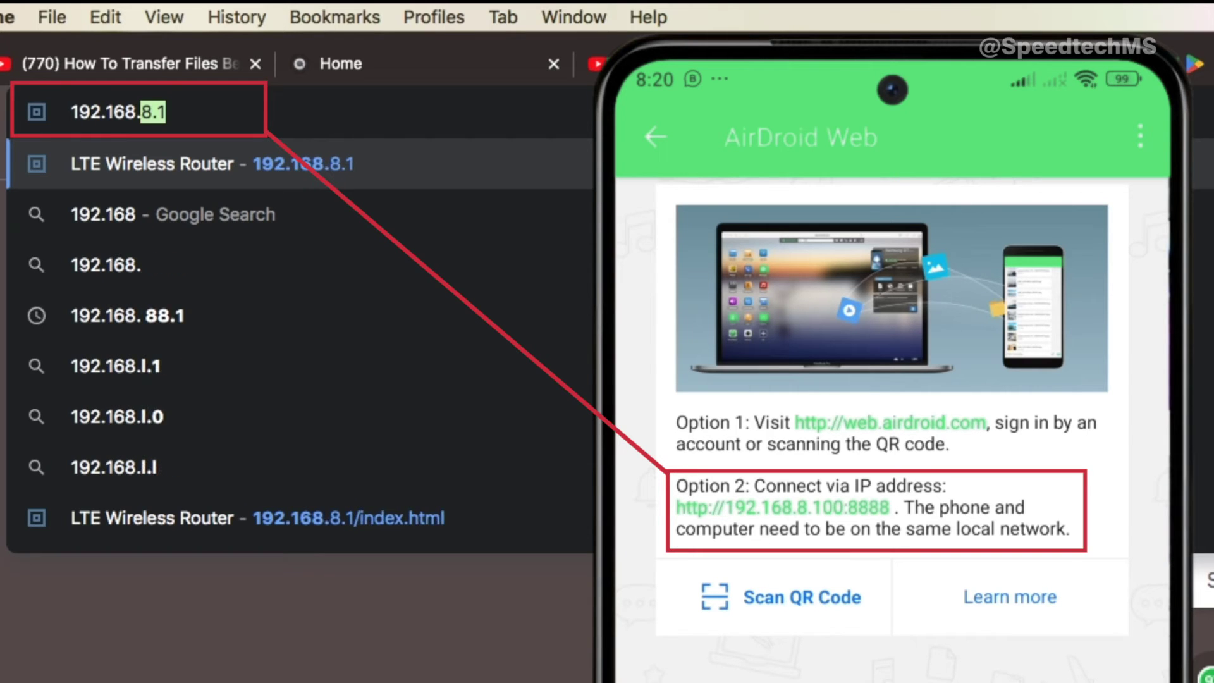
pyautogui.write('8.')
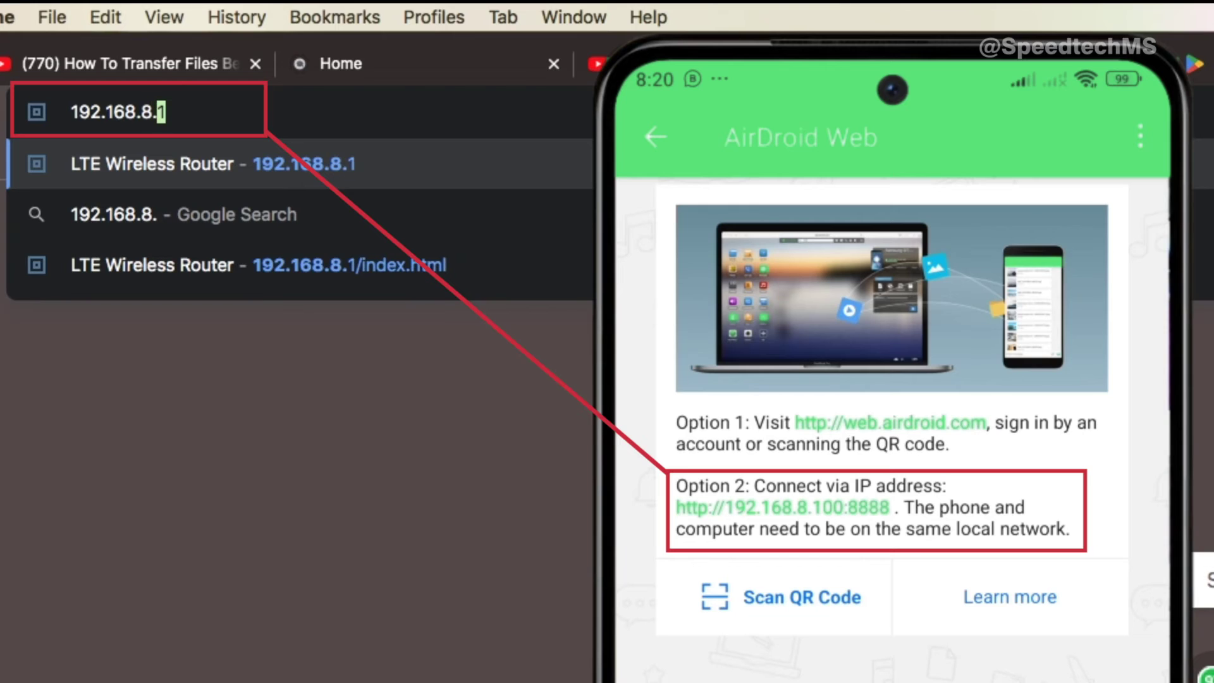
pyautogui.write('100')
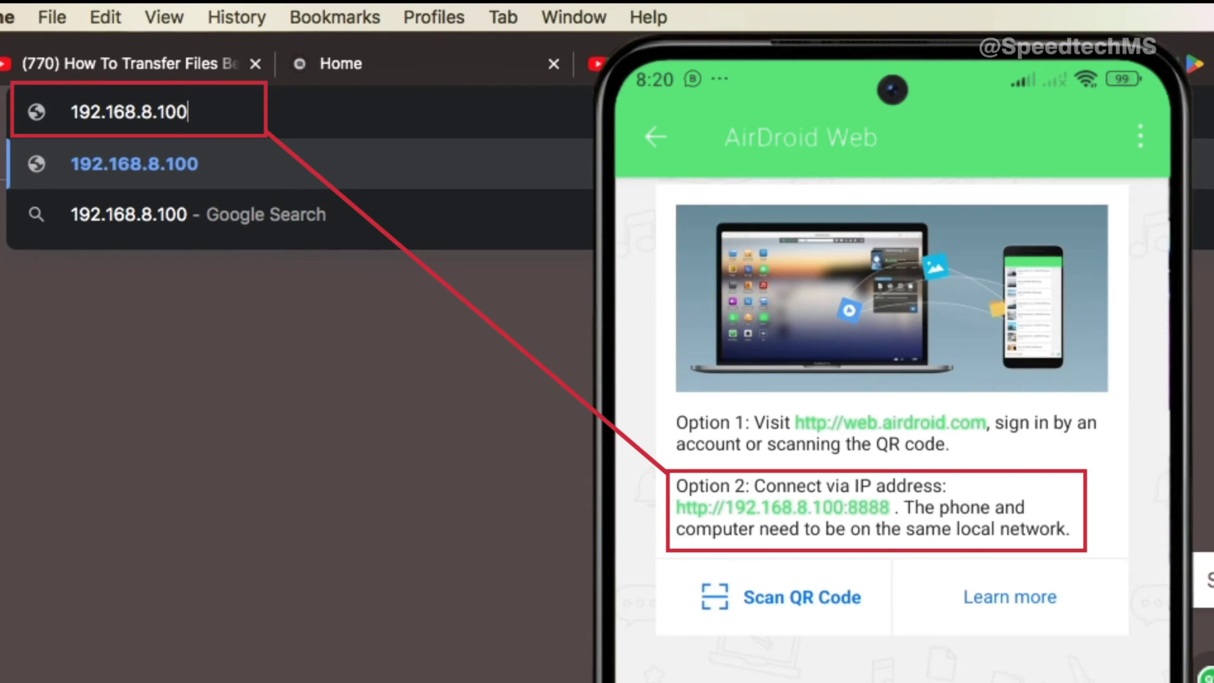
pyautogui.write(':8888')
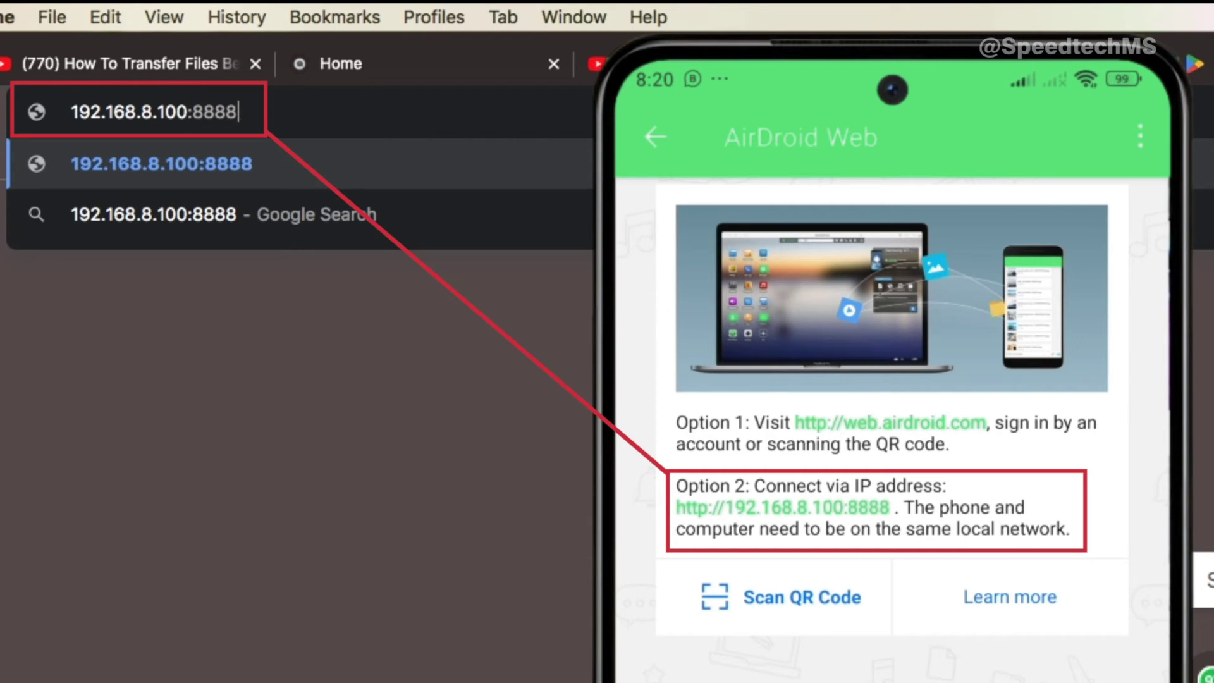
pyautogui.press('Return')
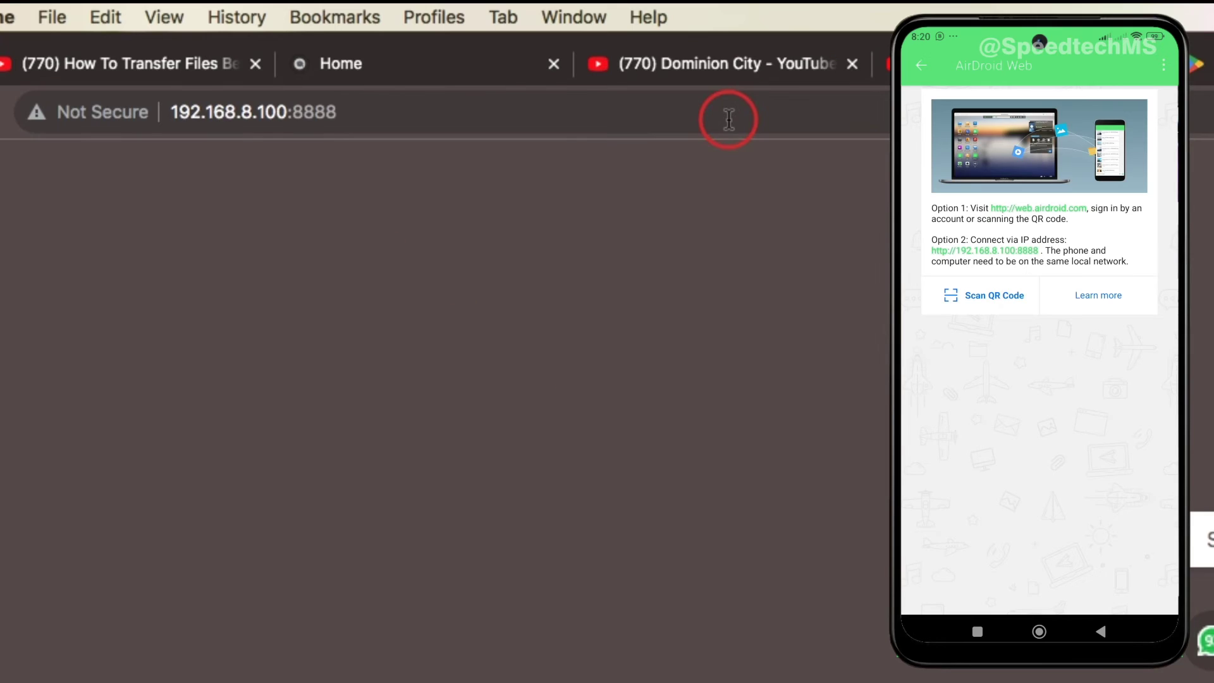